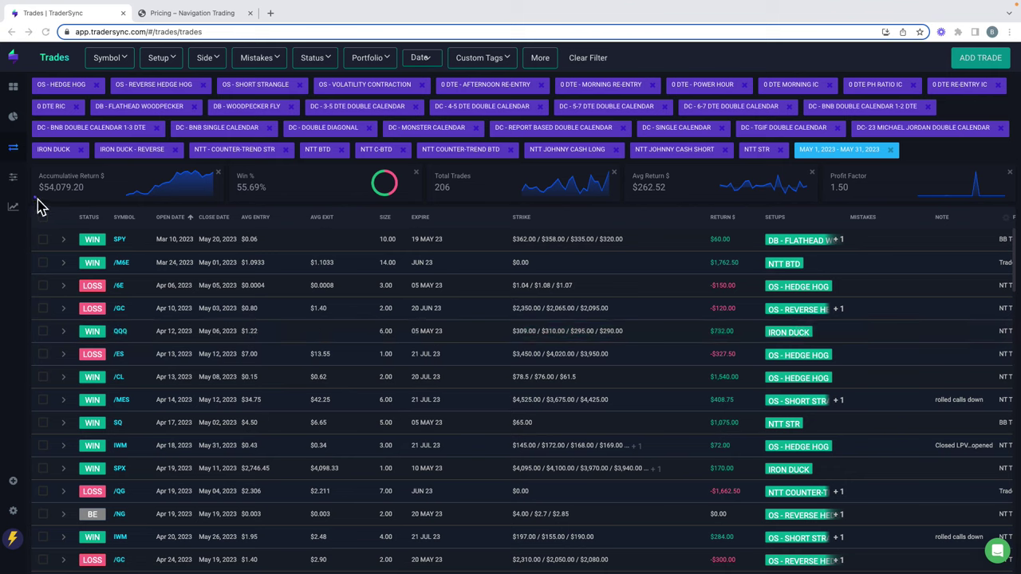
Step: Underline the May totals: $54,079.20 return, 55.69% win rate, 206 trades, $262.52 average, 1.50 profit factor
mouse_move(37, 199)
left_mouse_down()
mouse_move(100, 200)
mouse_move(107, 176)
mouse_move(43, 176)
mouse_move(39, 200)
mouse_move(56, 205)
left_mouse_up()
left_click_drag(237, 196, 313, 195)
left_click_drag(434, 197, 448, 196)
left_click_drag(626, 197, 653, 195)
left_click_drag(830, 196, 868, 191)
Step: Filter to 0 DTE Afternoon, Morning Re-entry, Power Hour, Morning IC and RIC, then underline $32,979.00
left_click(177, 67)
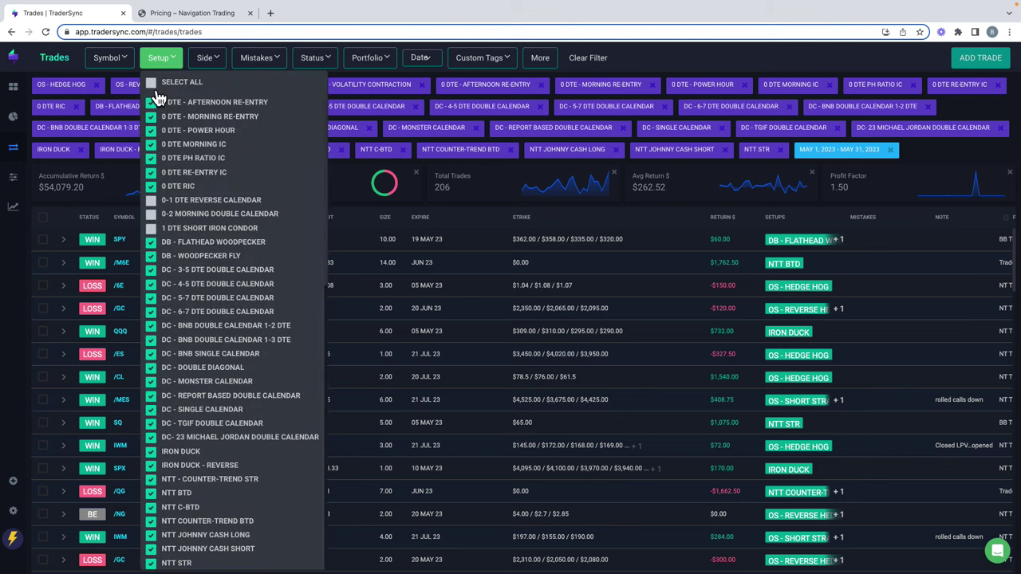
left_click(158, 91)
left_click(158, 88)
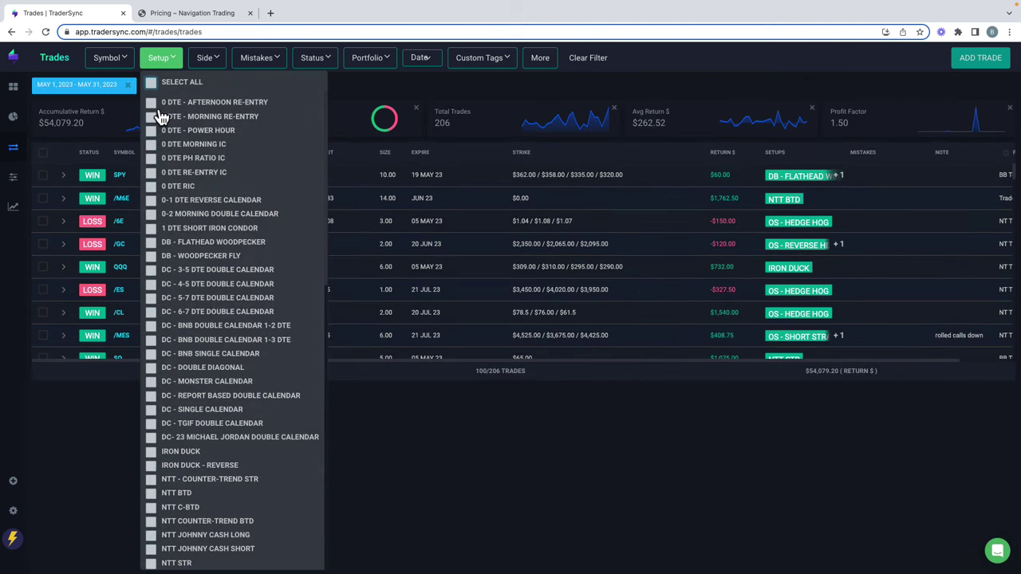
left_click(159, 117)
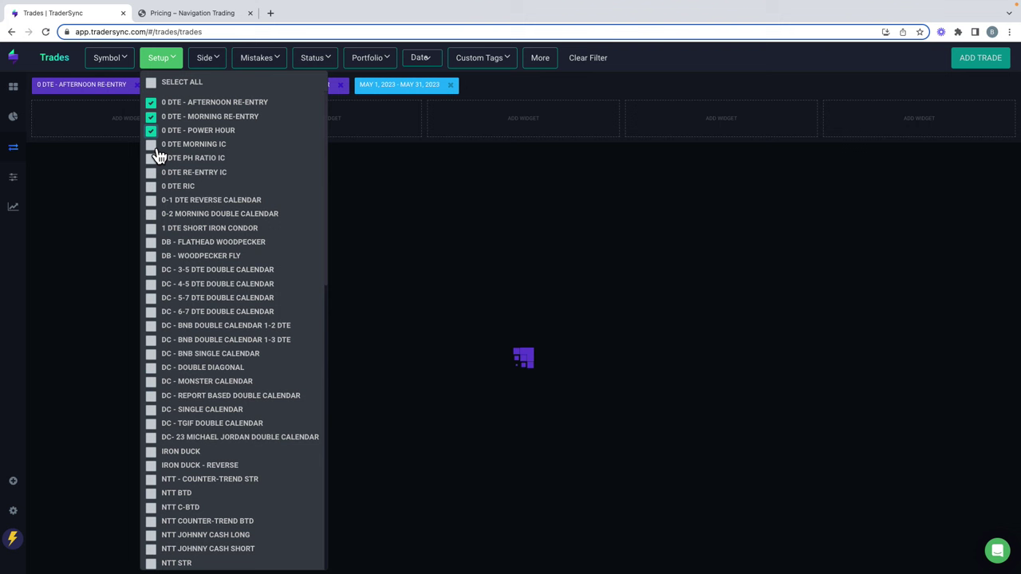
left_click(158, 147)
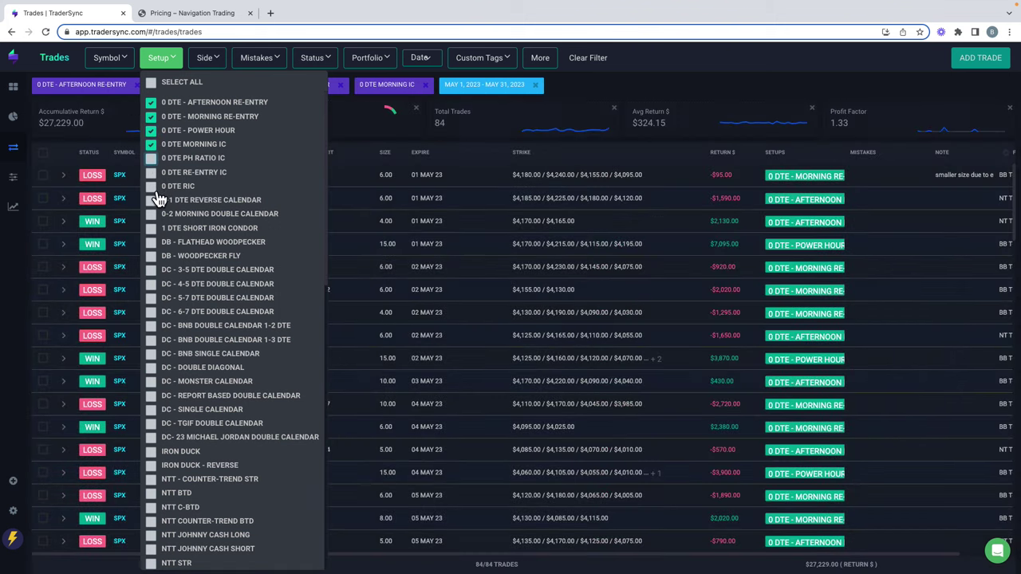
left_click(159, 191)
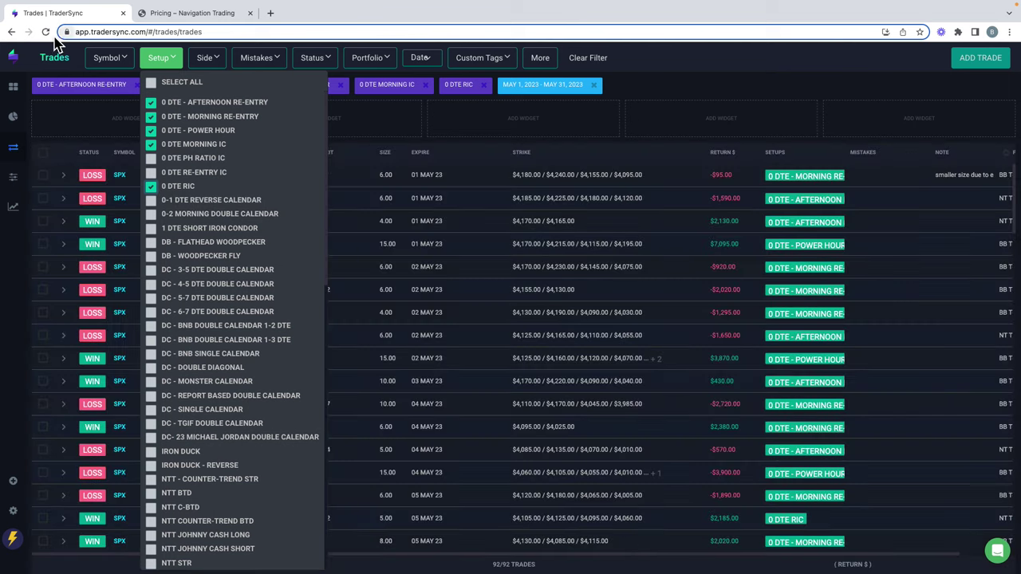
left_click(46, 33)
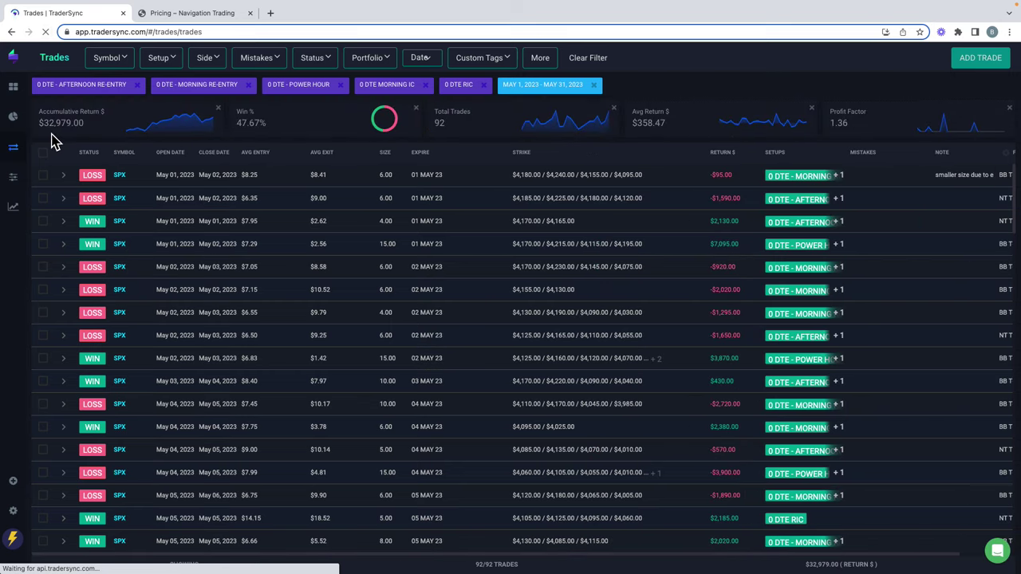
left_click_drag(40, 134, 87, 136)
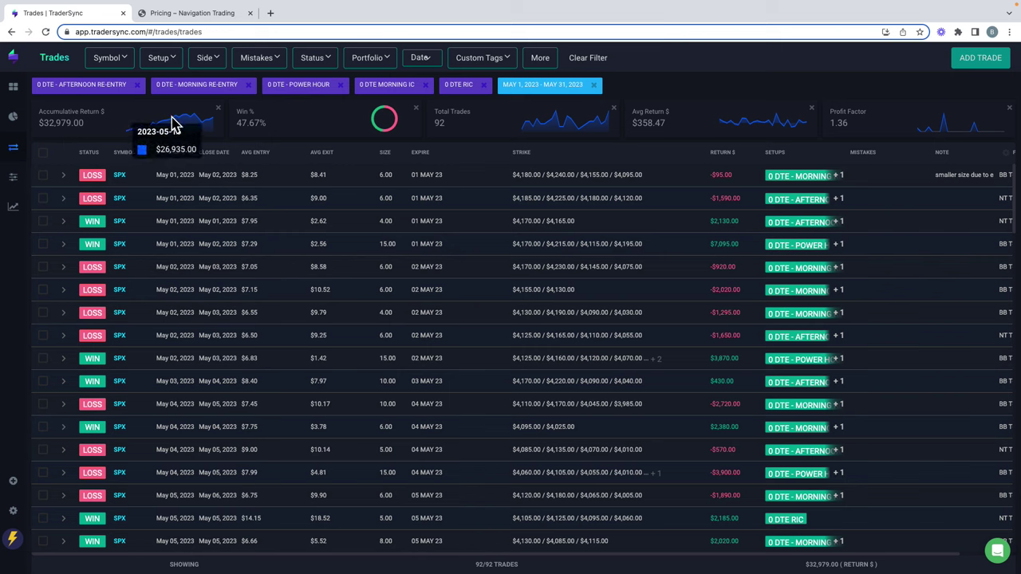
Step: Clear all setups, keep only 0 DTE - AFTERNOON RE-ENTRY checked, and reload the results
left_click(167, 64)
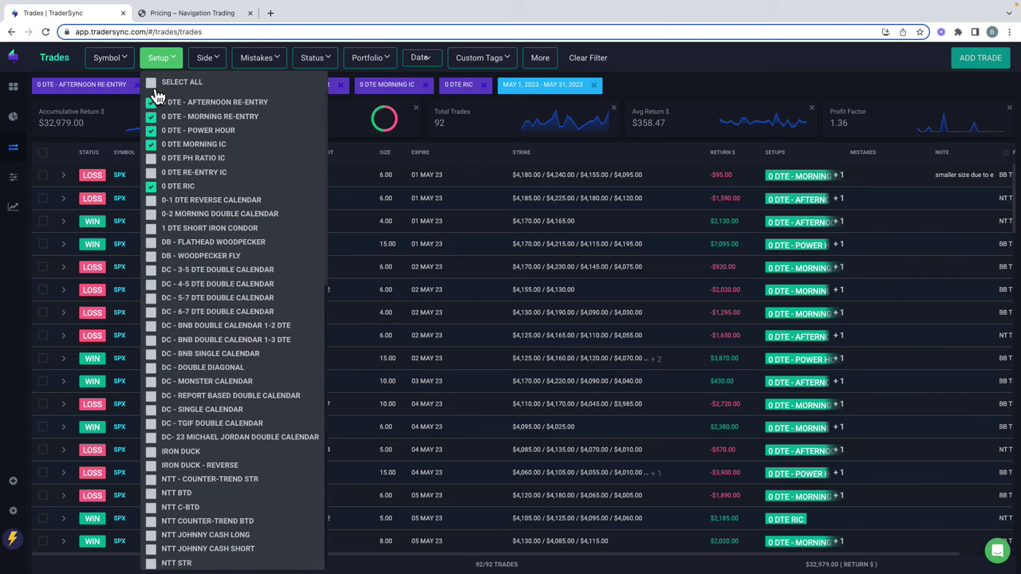
left_click(151, 83)
left_click(157, 107)
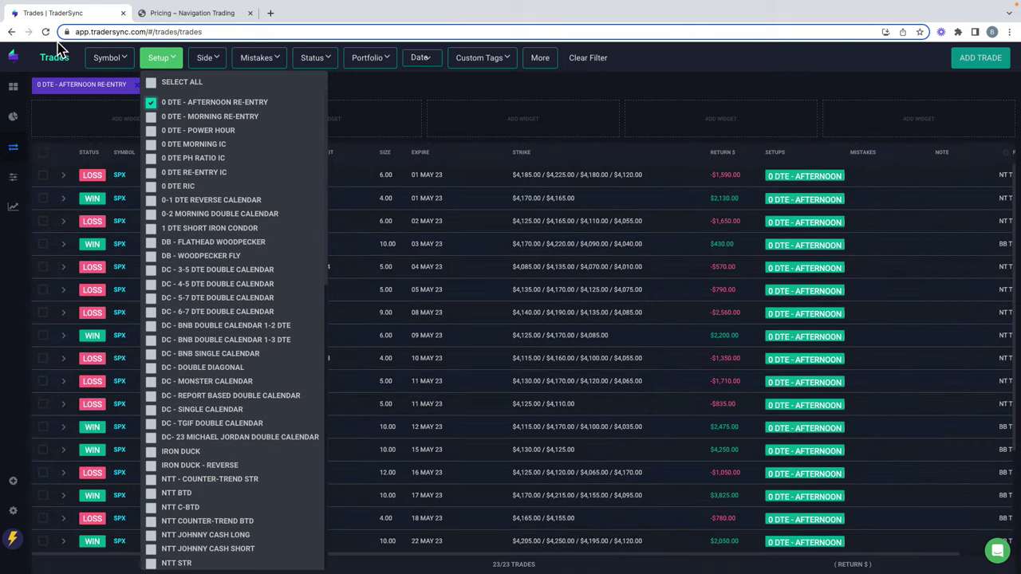
left_click(45, 32)
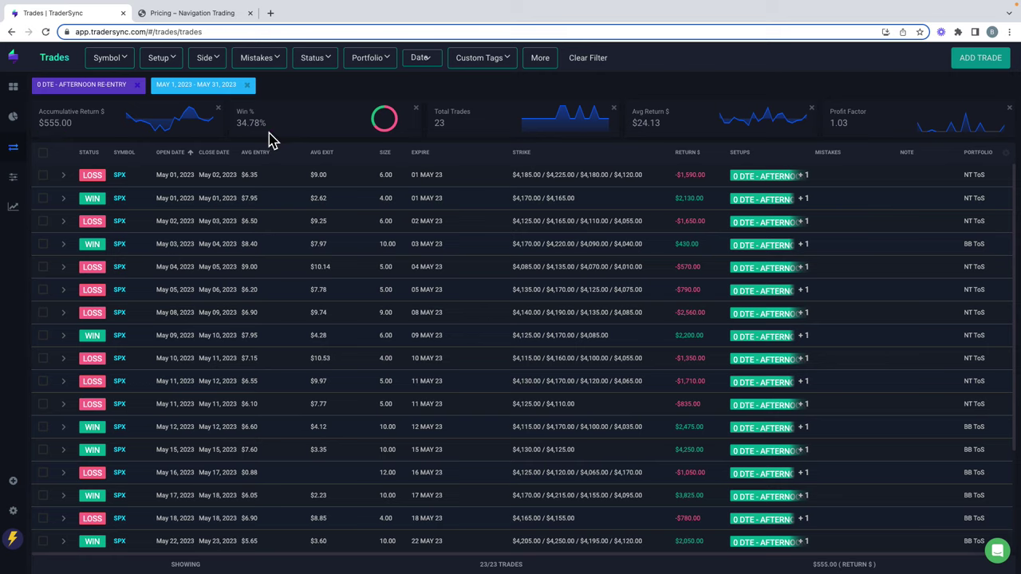
Step: Switch the setup filter to 0 DTE - MORNING RE-ENTRY, reload, and underline the 41.67% win rate
left_click(176, 64)
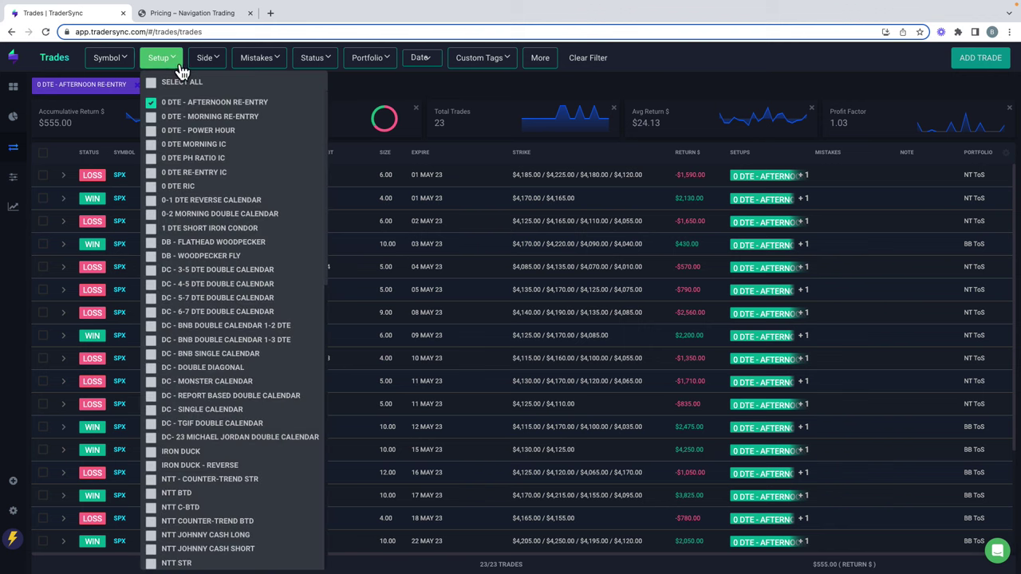
left_click(158, 119)
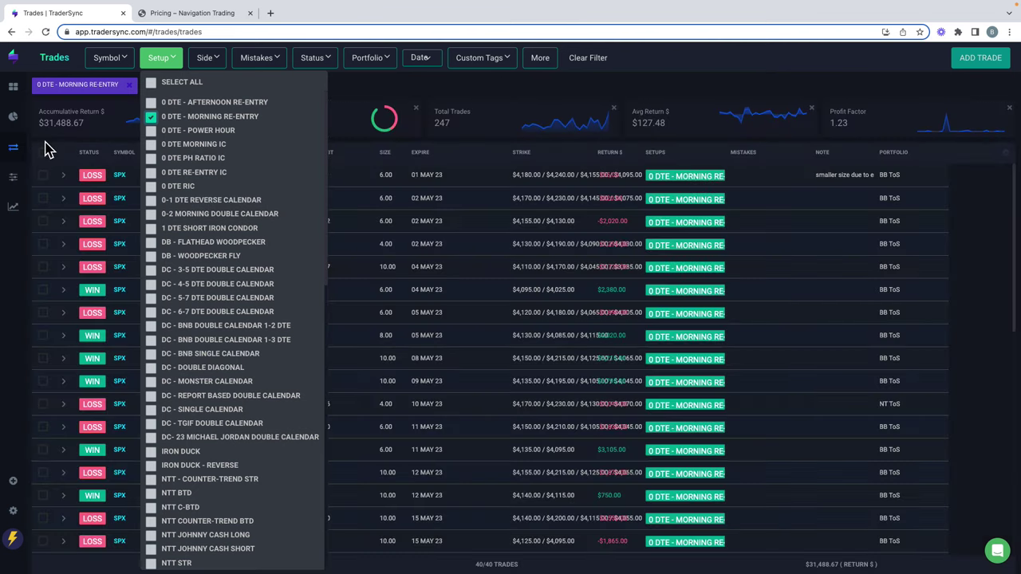
left_click(46, 31)
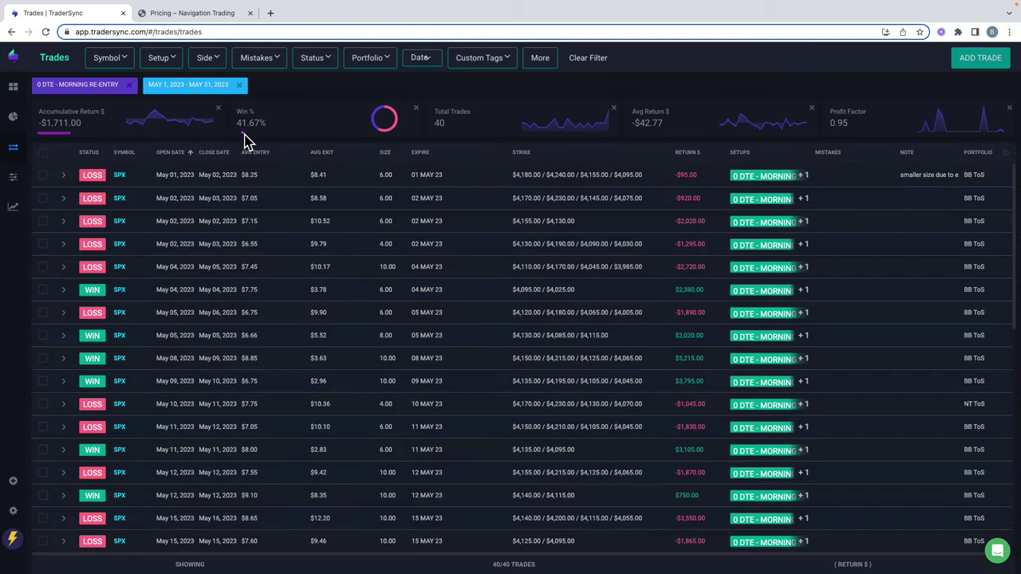
left_click_drag(237, 127, 263, 124)
Step: Filter to 0 DTE - POWER HOUR and reload, then uncheck Power Hour in the setup list
left_click(171, 60)
left_click(162, 131)
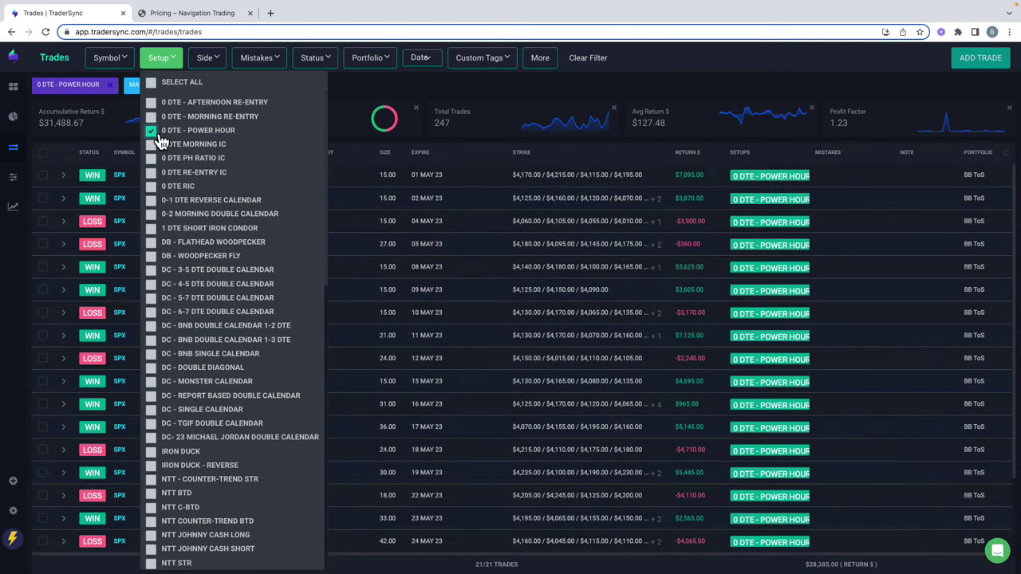
left_click(45, 33)
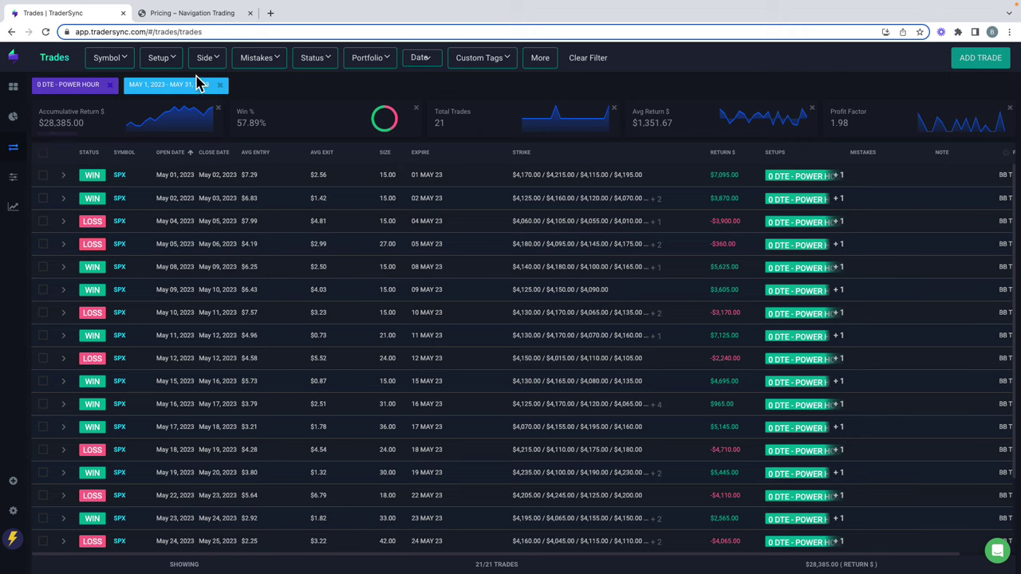
left_click(164, 59)
left_click(152, 131)
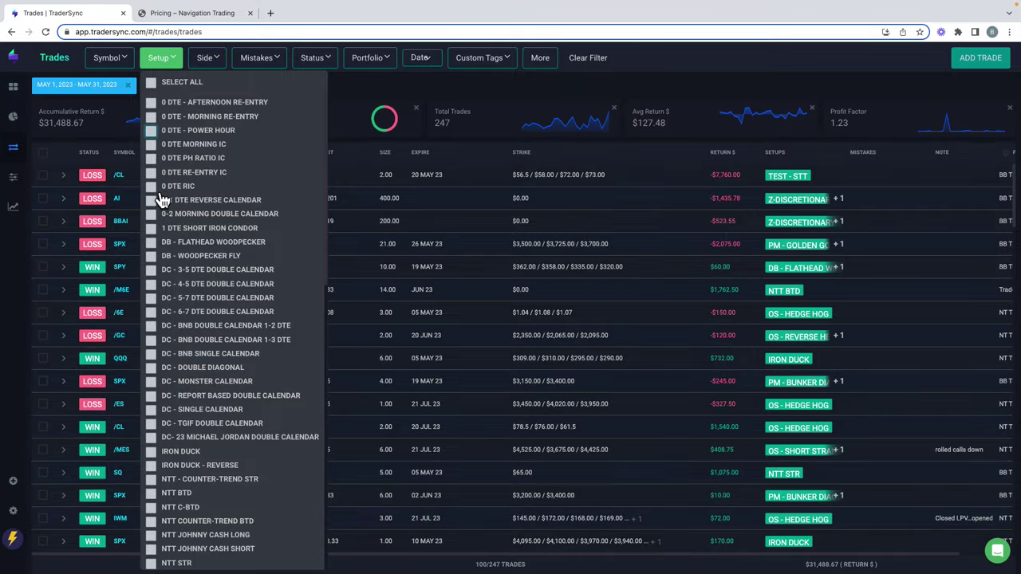
Step: Check 0 DTE RIC, then mark the -$7,185.00 losing trade and the $5,750.00 return
left_click(157, 190)
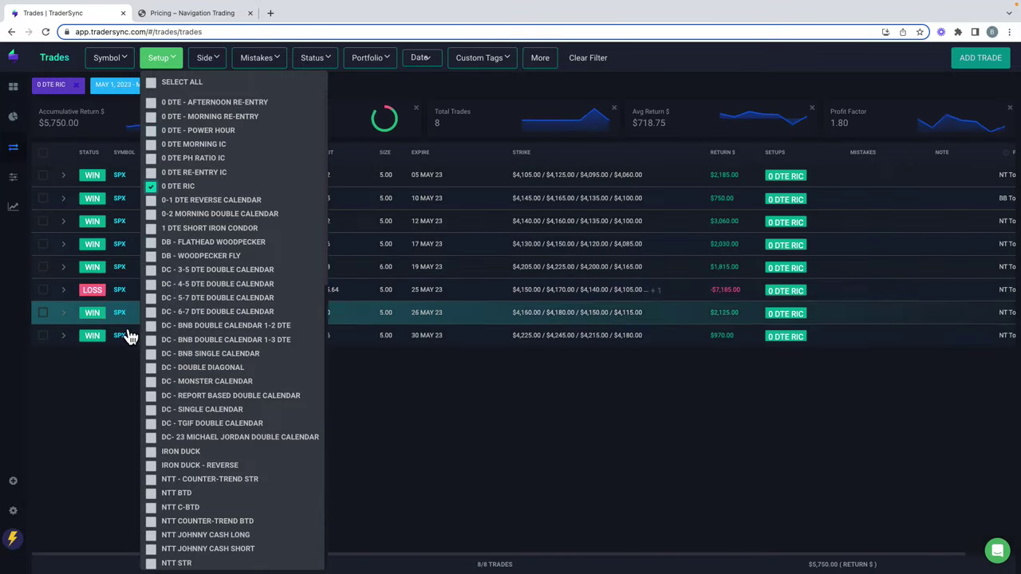
left_click(114, 383)
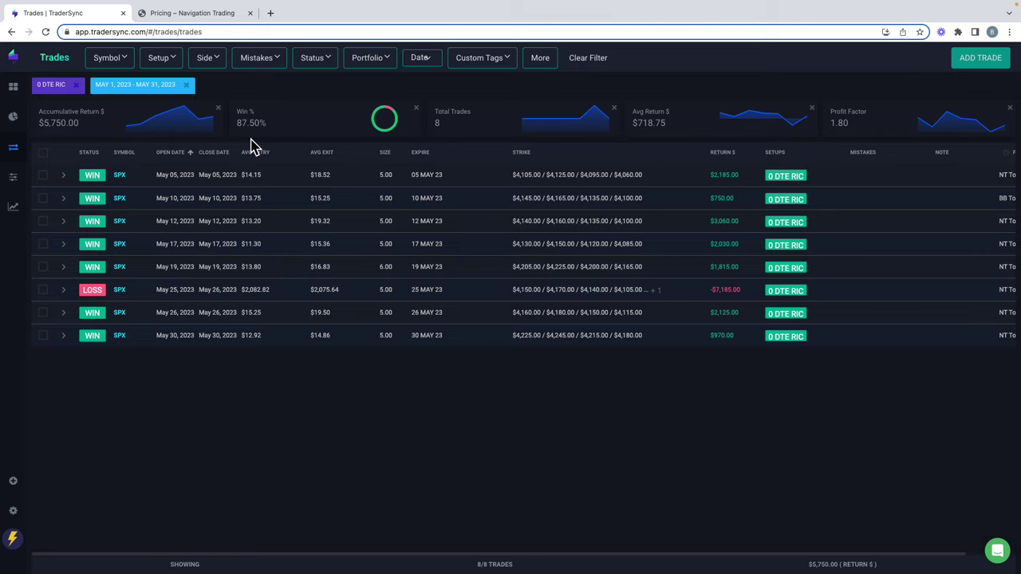
mouse_move(750, 291)
left_mouse_down()
mouse_move(708, 289)
mouse_move(709, 303)
mouse_move(754, 303)
left_mouse_up()
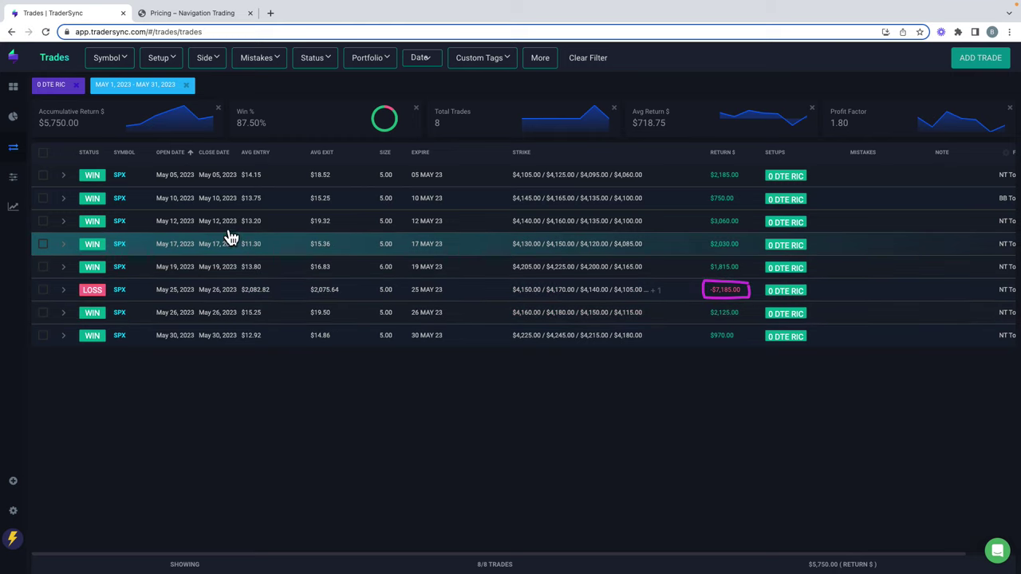
left_click_drag(45, 134, 70, 132)
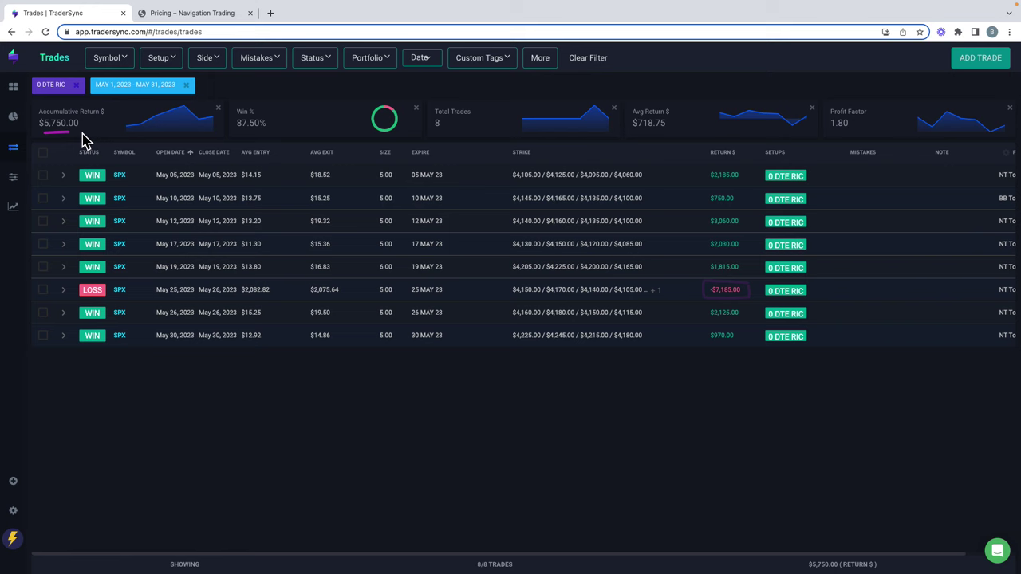
Step: Replace 0 DTE RIC with DB - FLATHEAD WOODPECKER and DB - WOODPECKER FLY, then mark the $60.00 trade
left_click(158, 59)
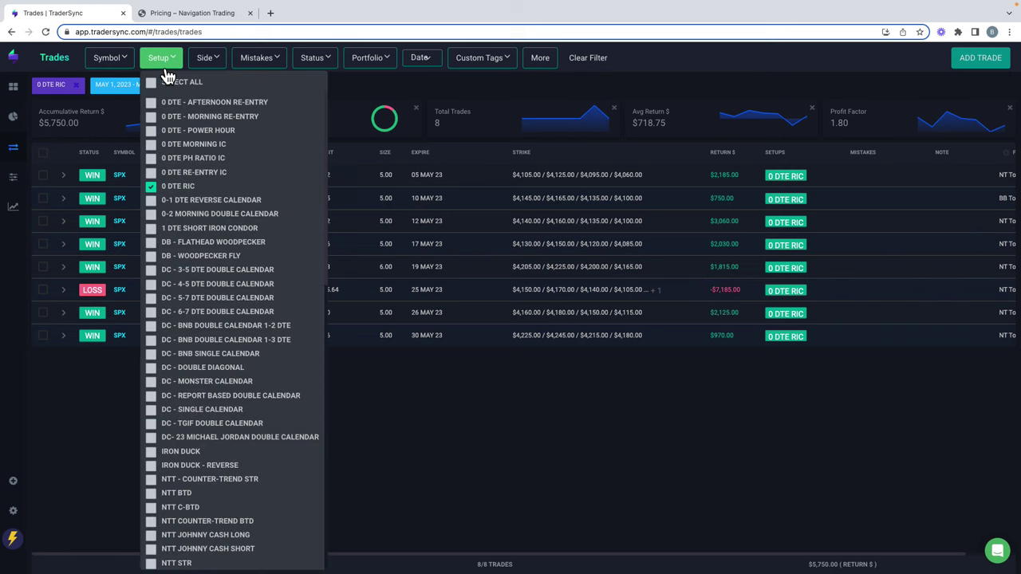
left_click(154, 188)
left_click(155, 241)
left_click(157, 255)
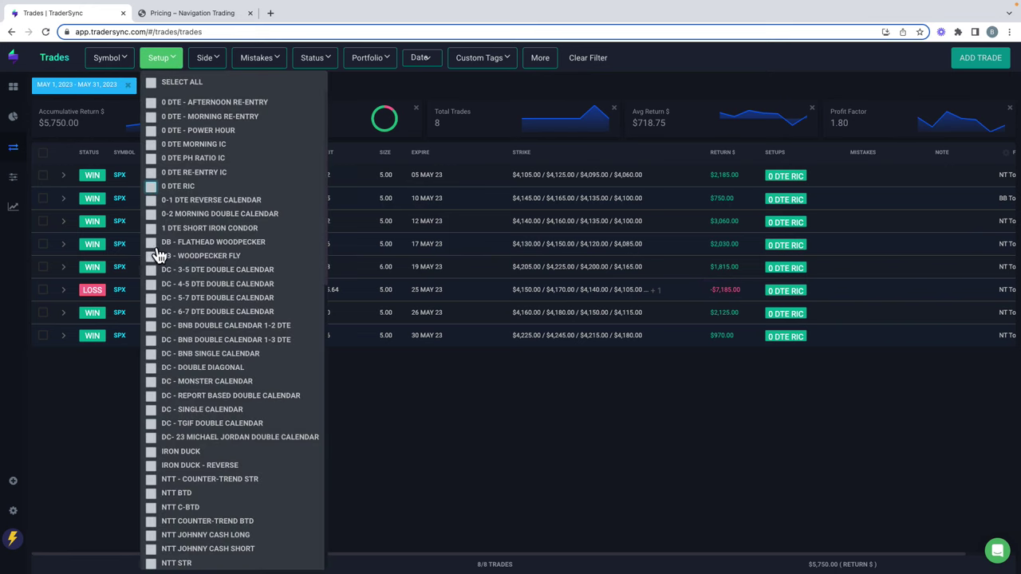
left_click(107, 357)
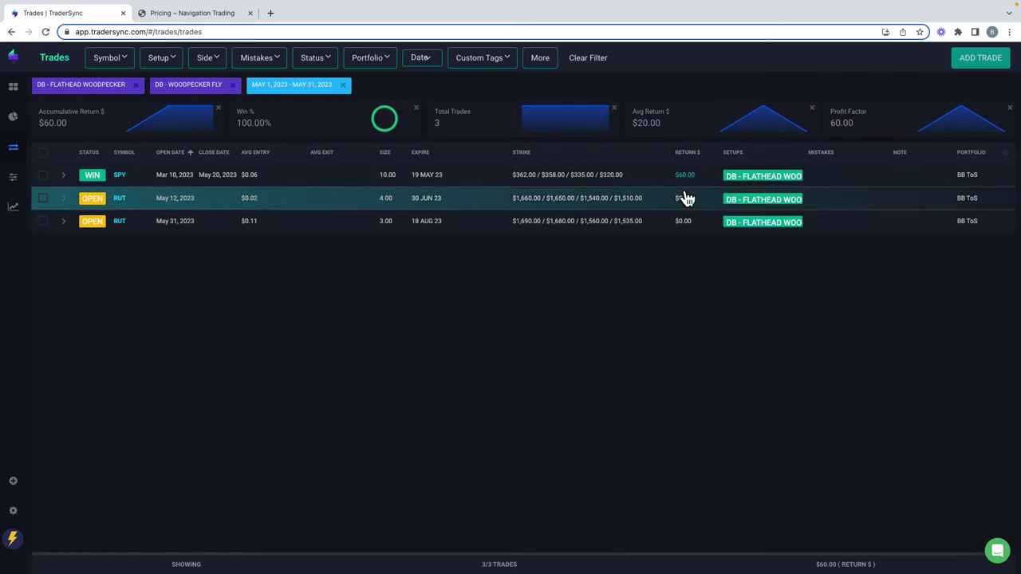
left_click_drag(702, 183, 718, 182)
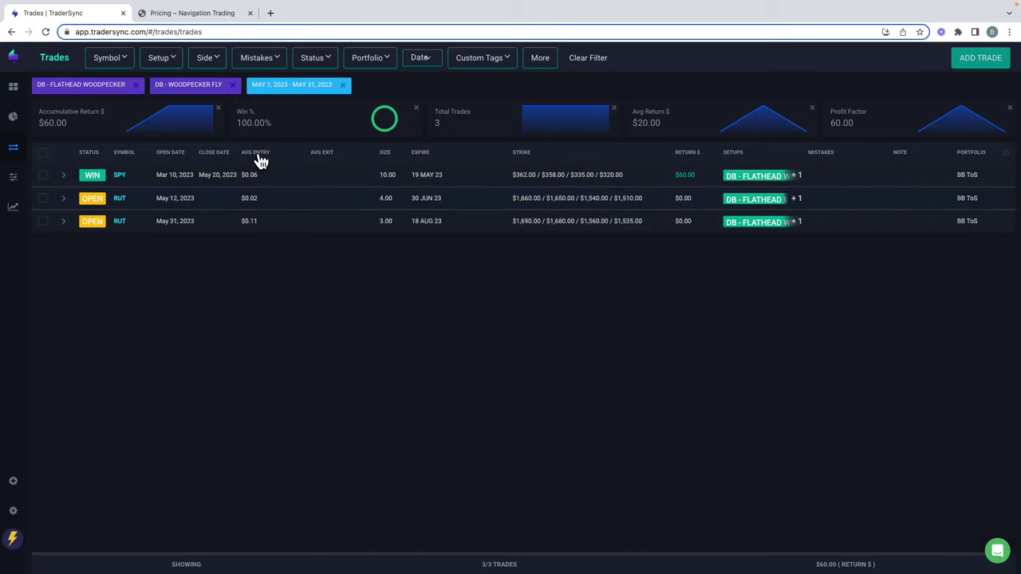
Step: Swap the two DB woodpecker setups for every DC calendar setup through the Michael Jordan calendar
left_click(180, 69)
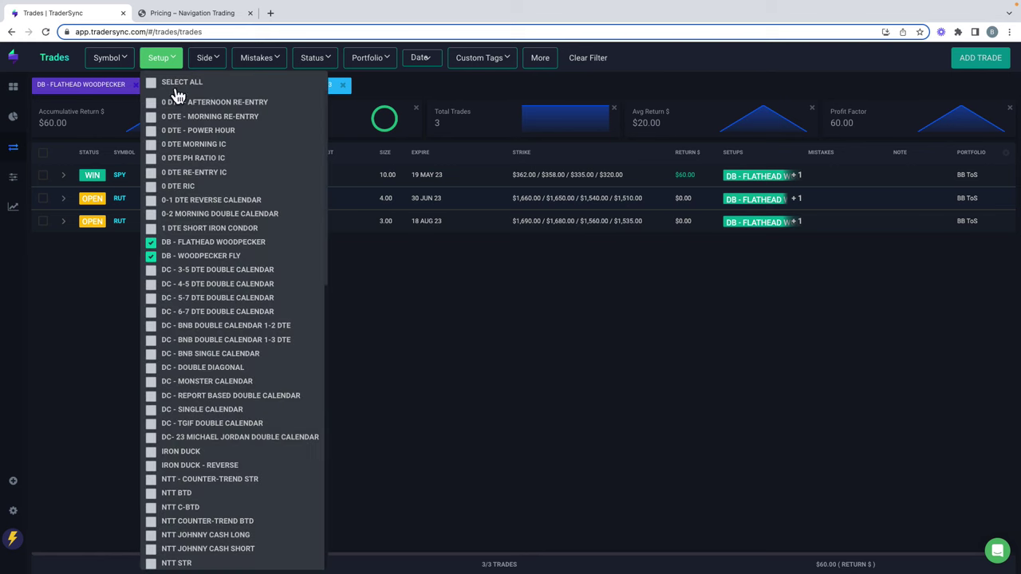
left_click(152, 243)
left_click(159, 270)
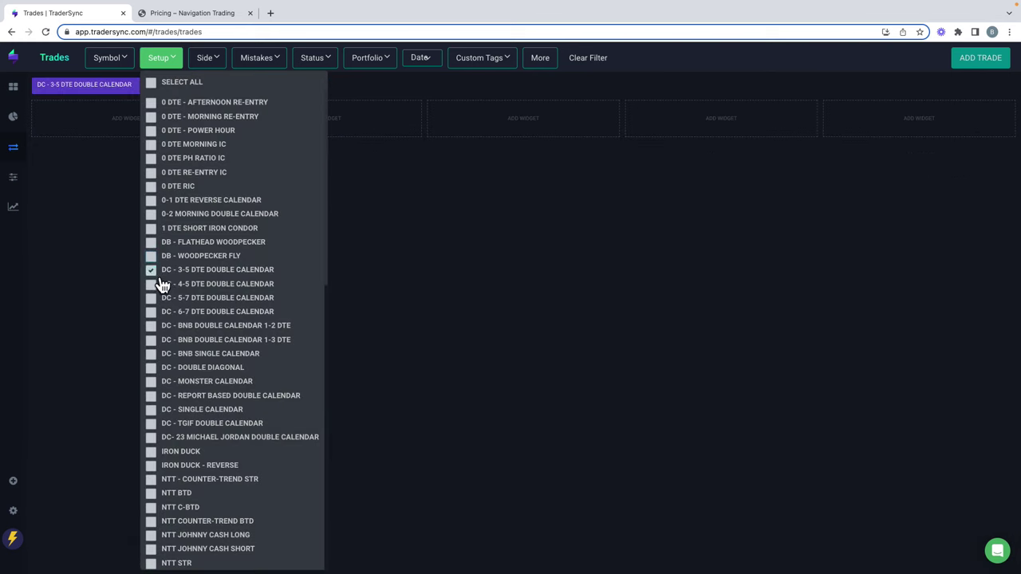
left_click(160, 284)
left_click(159, 297)
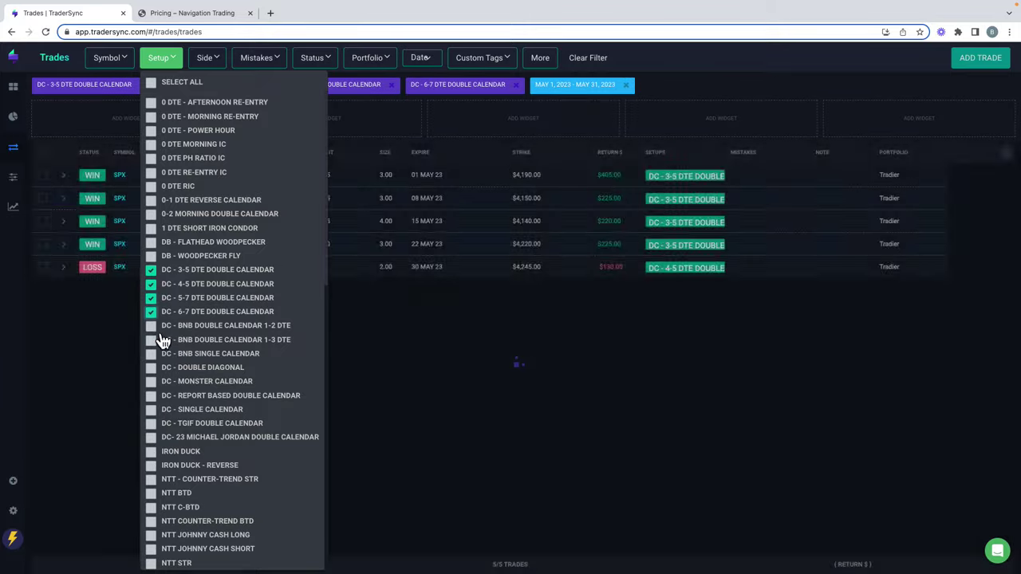
left_click(159, 326)
left_click(161, 353)
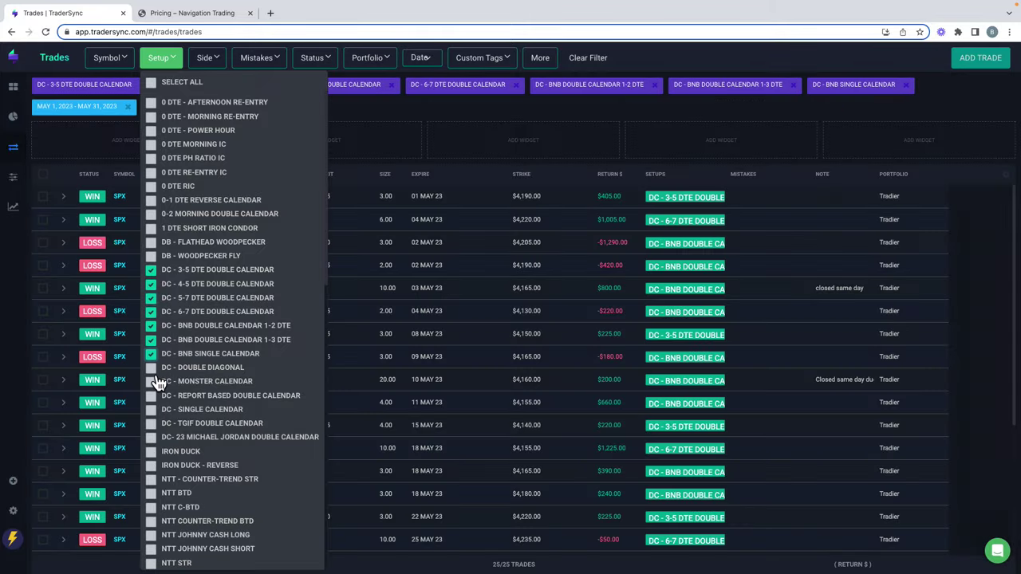
left_click(160, 381)
left_click(159, 409)
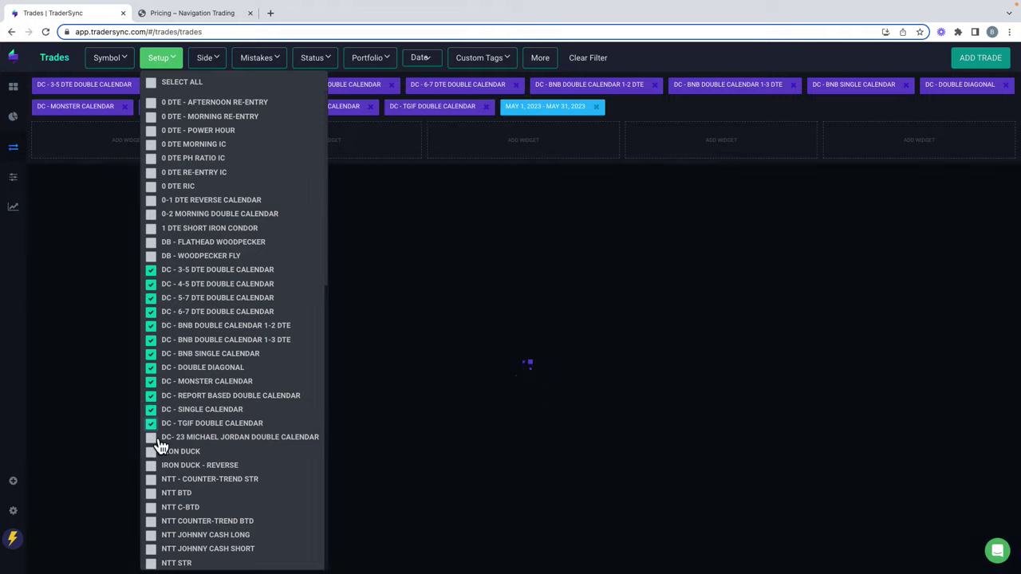
left_click(158, 438)
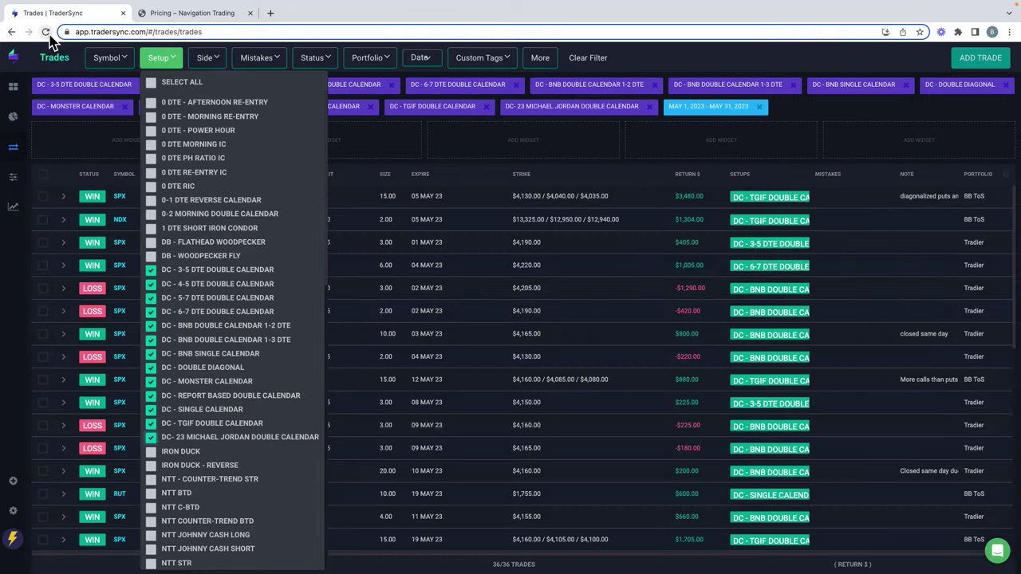
Step: Reload the page and mark the 66.67% win rate and 36 total trades
left_click(46, 33)
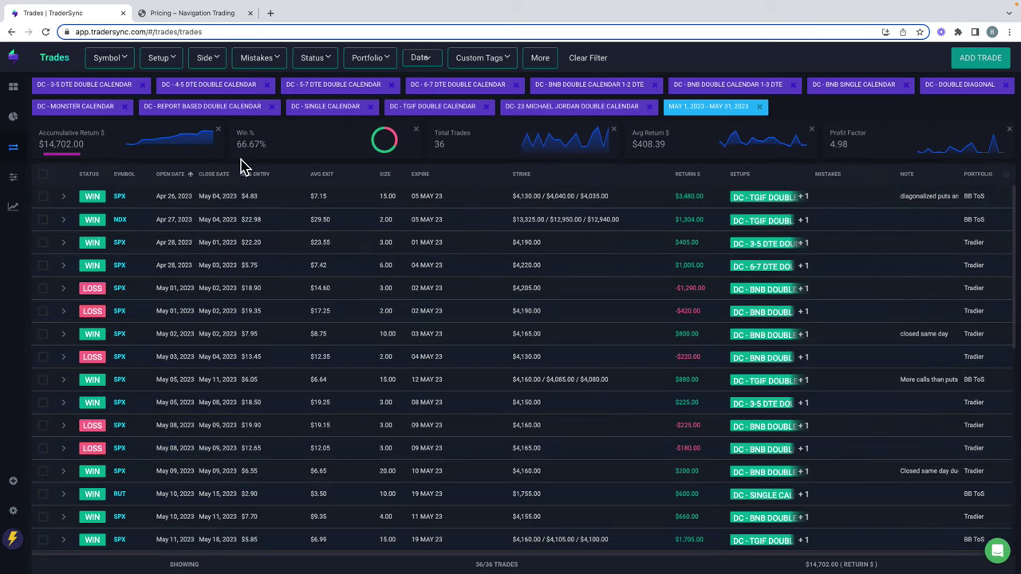
left_click_drag(236, 150, 275, 150)
left_click(361, 150)
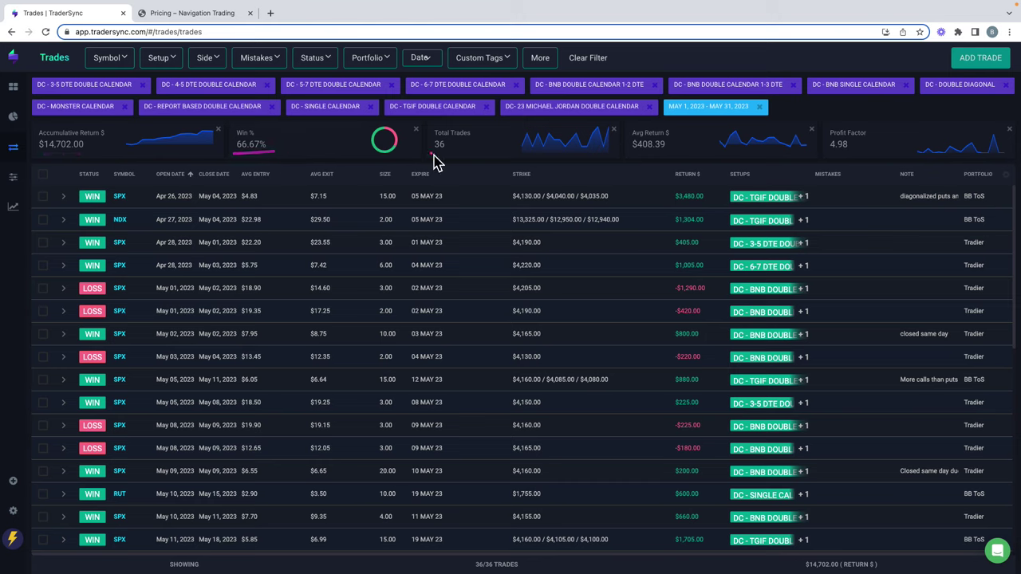
left_click_drag(432, 152, 443, 152)
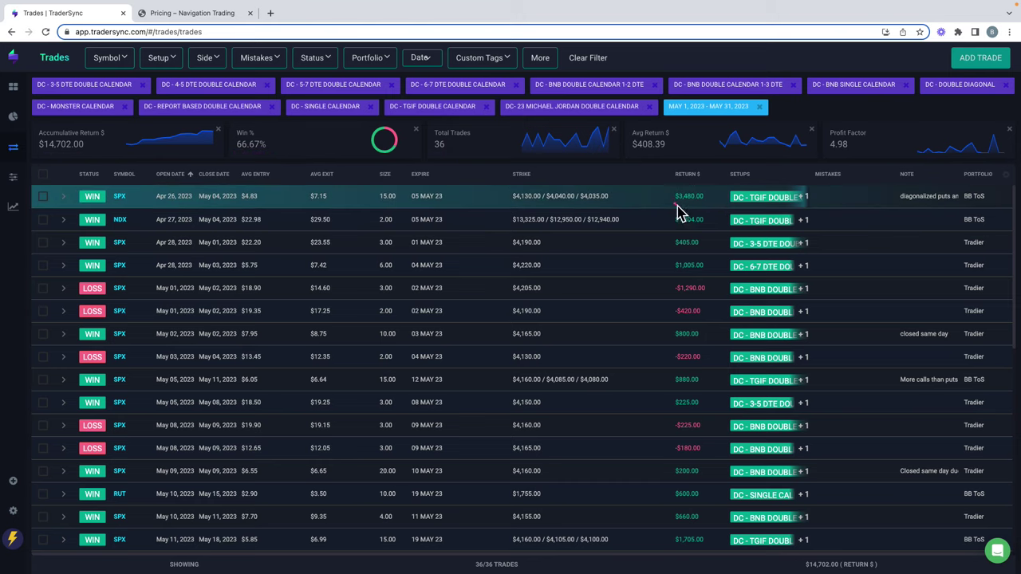
Step: Mark individual trade returns down the list, then underline the $14,702.00 accumulative return
mouse_move(676, 204)
left_mouse_down()
mouse_move(714, 202)
mouse_move(687, 228)
left_mouse_up()
left_click(703, 257)
left_click_drag(675, 274, 700, 296)
left_click(682, 295)
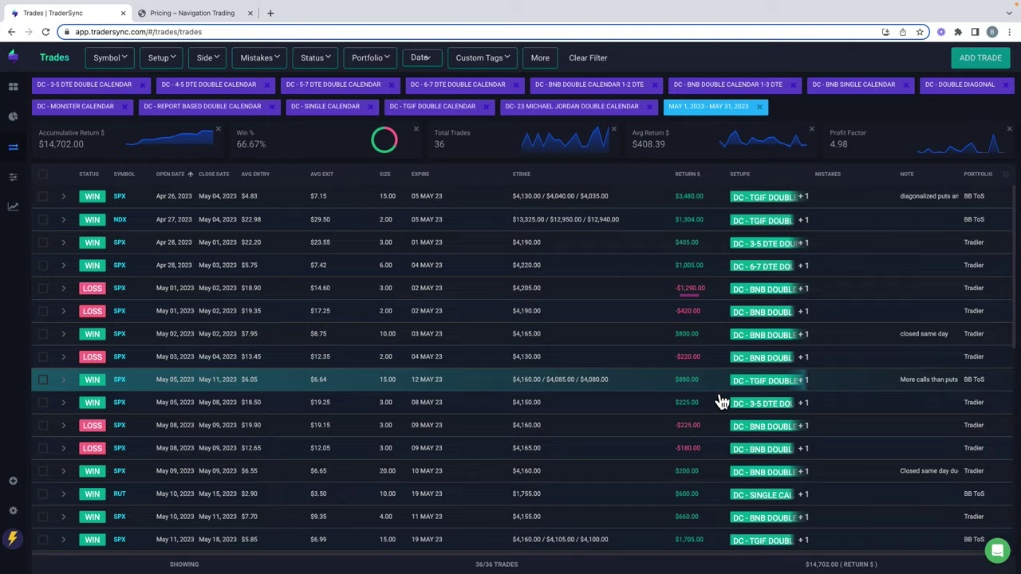
scroll(718, 403, "down", 2)
scroll(721, 410, "down", 1)
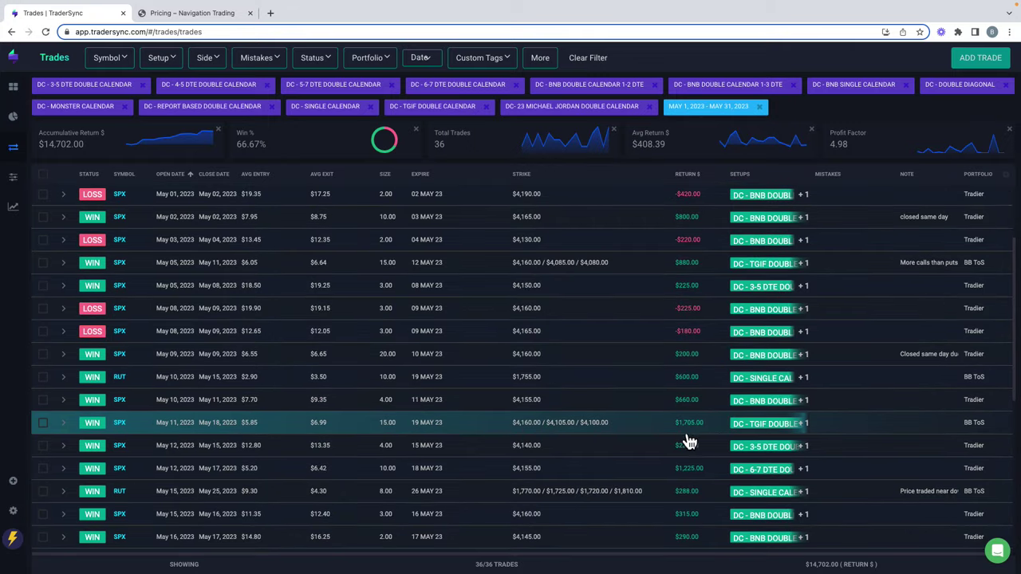
left_click_drag(674, 429, 683, 430)
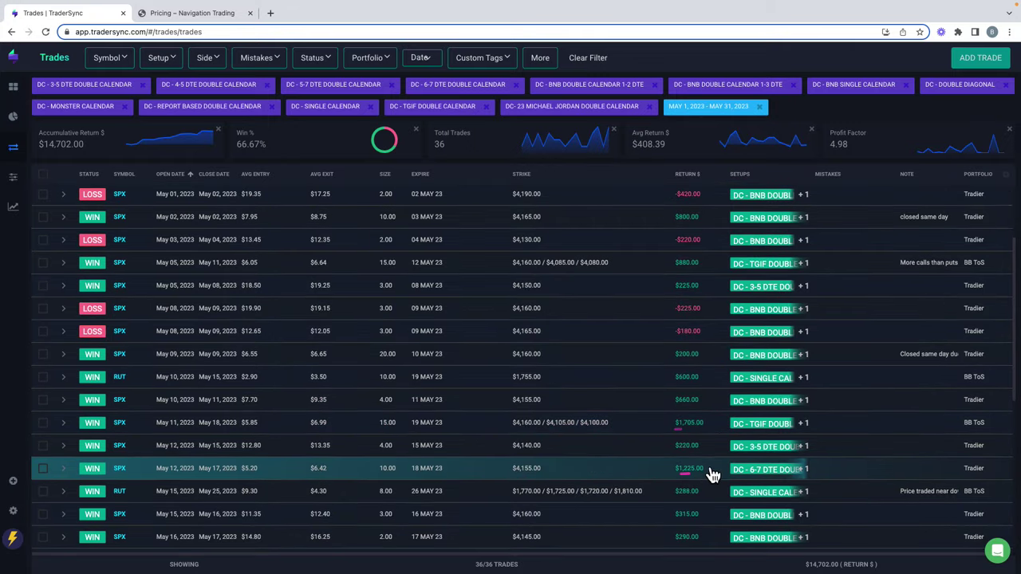
scroll(710, 473, "down", 3)
scroll(713, 473, "down", 4)
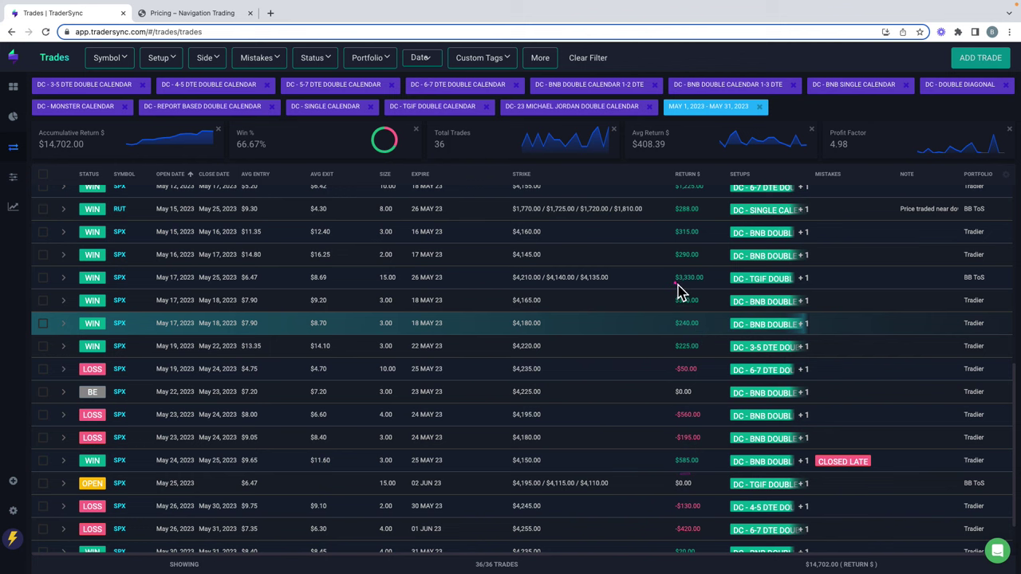
left_click_drag(676, 284, 720, 284)
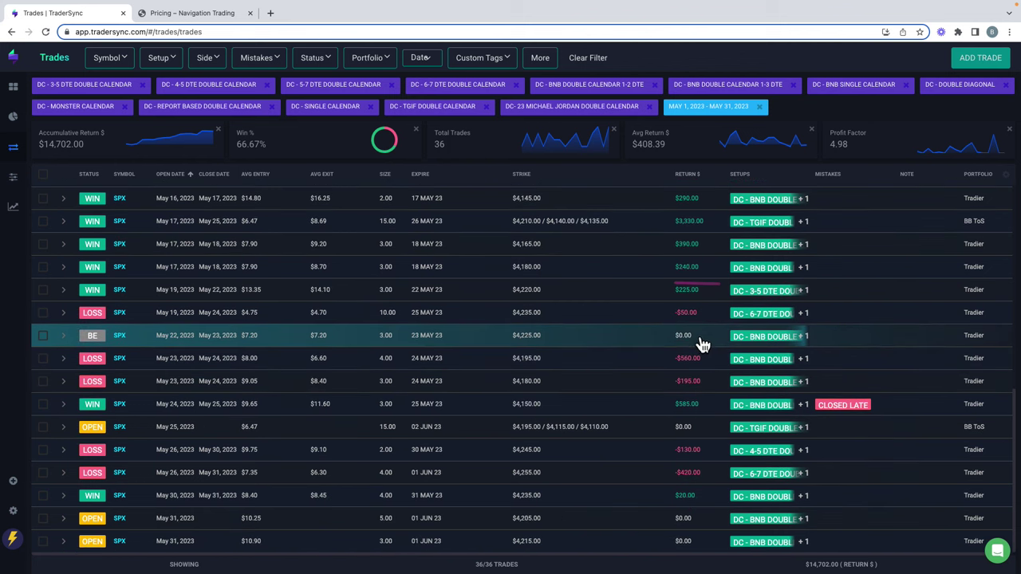
scroll(702, 345, "up", 3)
scroll(704, 344, "up", 2)
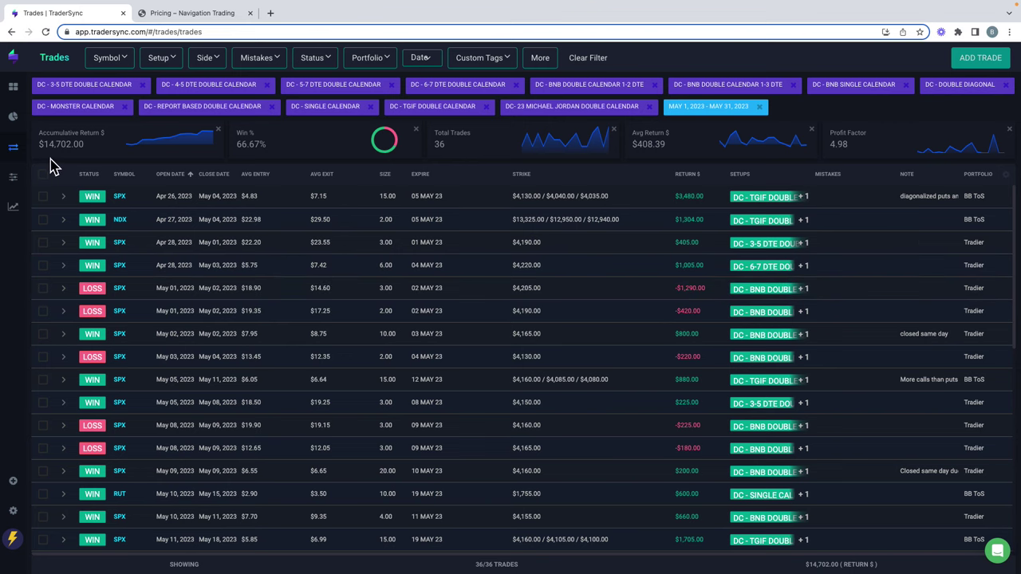
left_click_drag(40, 156, 88, 156)
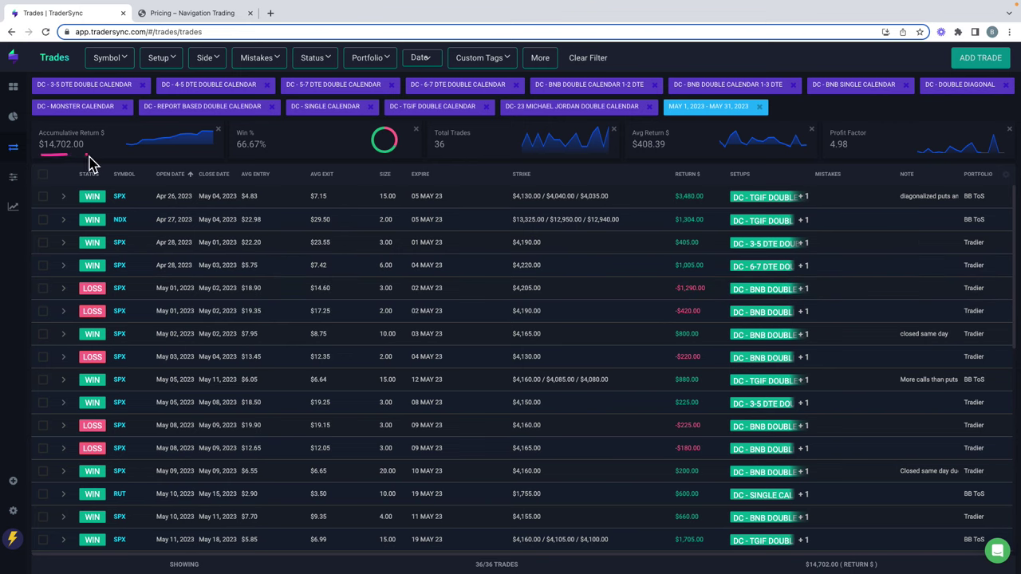
Step: Uncheck the DTE, BNB and remaining DC calendar setups in the setup filter
left_click(164, 61)
left_click(152, 270)
left_click(152, 285)
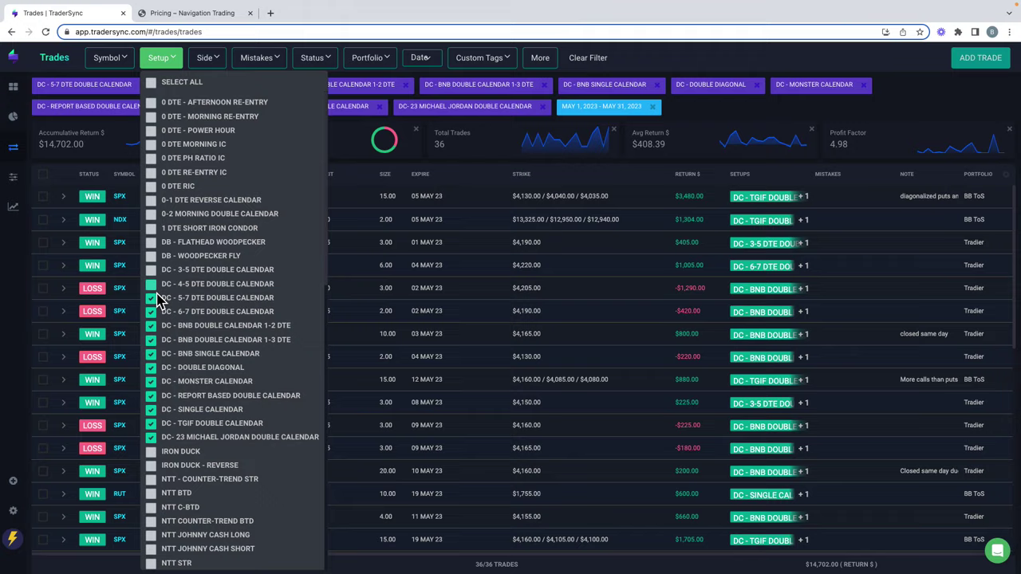
left_click(155, 312)
left_click(152, 326)
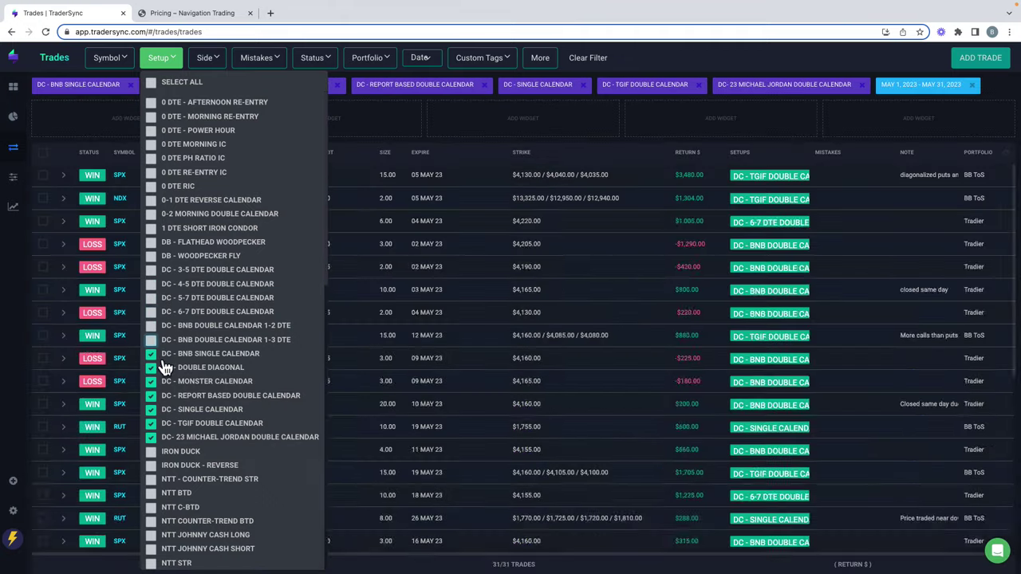
left_click(152, 354)
left_click(151, 382)
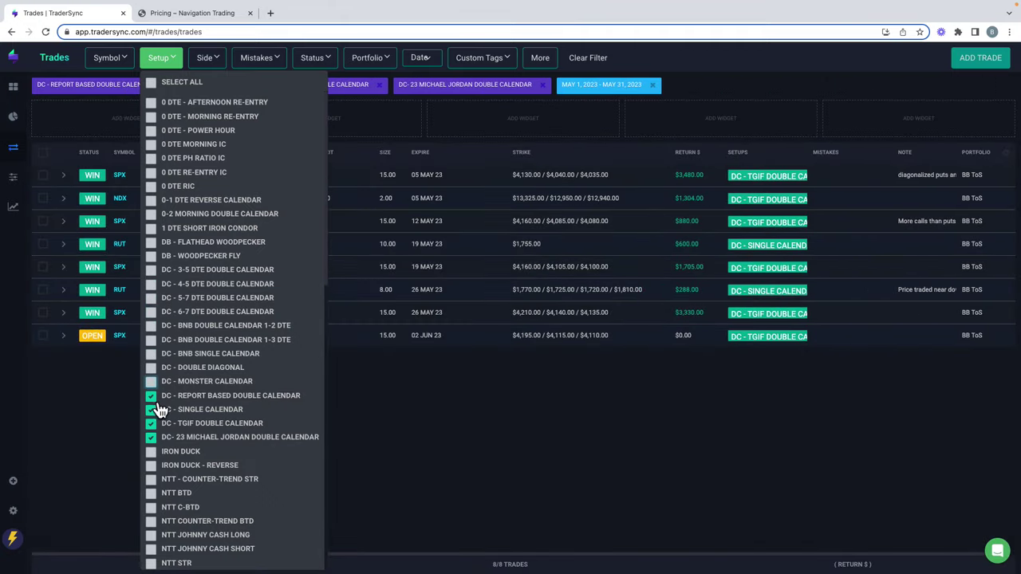
left_click(151, 409)
left_click(151, 423)
Step: Drop the Michael Jordan calendar, add IRON DUCK and IRON DUCK - REVERSE, reload, and underline the $1,687 return
left_click(152, 452)
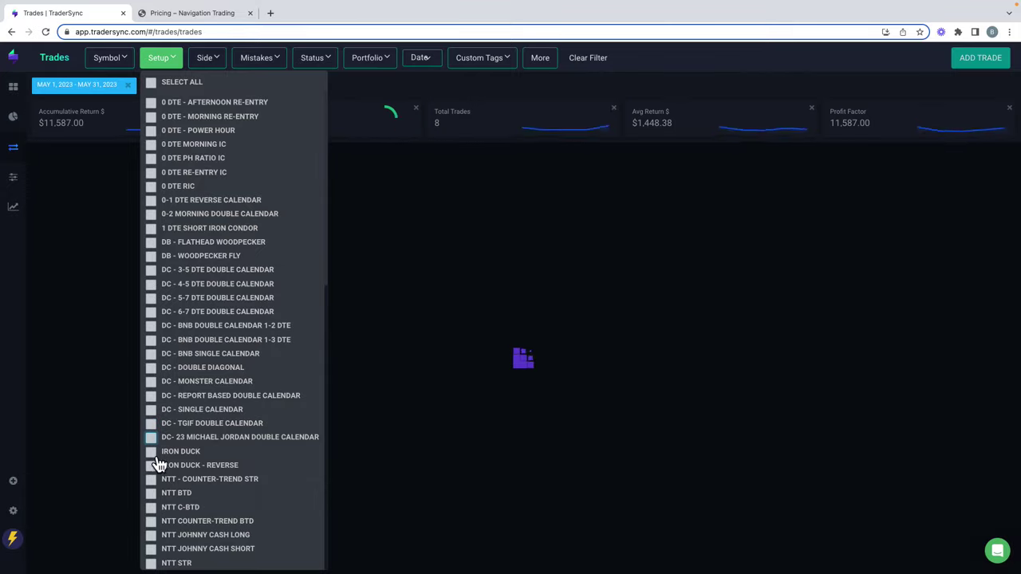
left_click(151, 465)
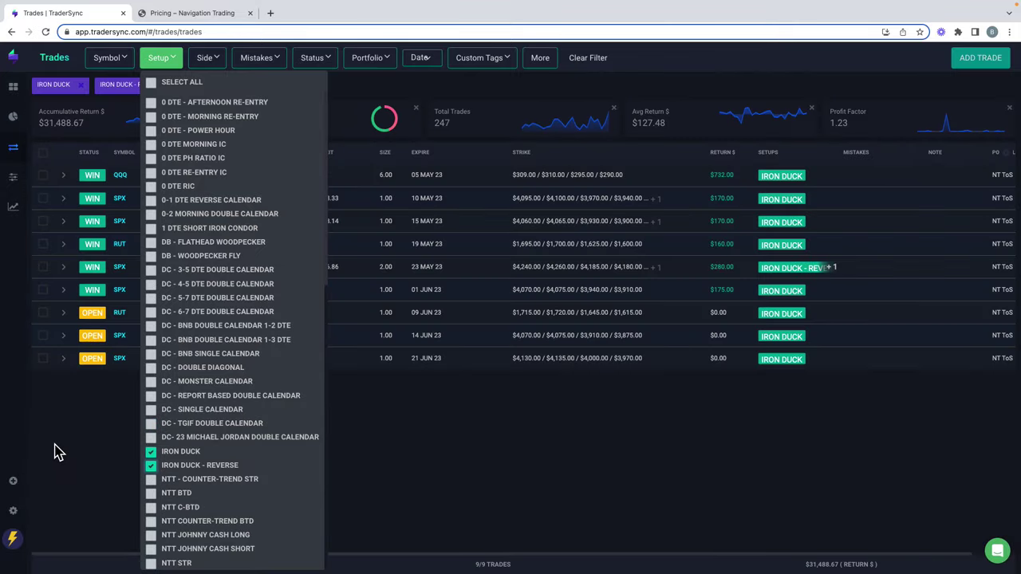
left_click(56, 452)
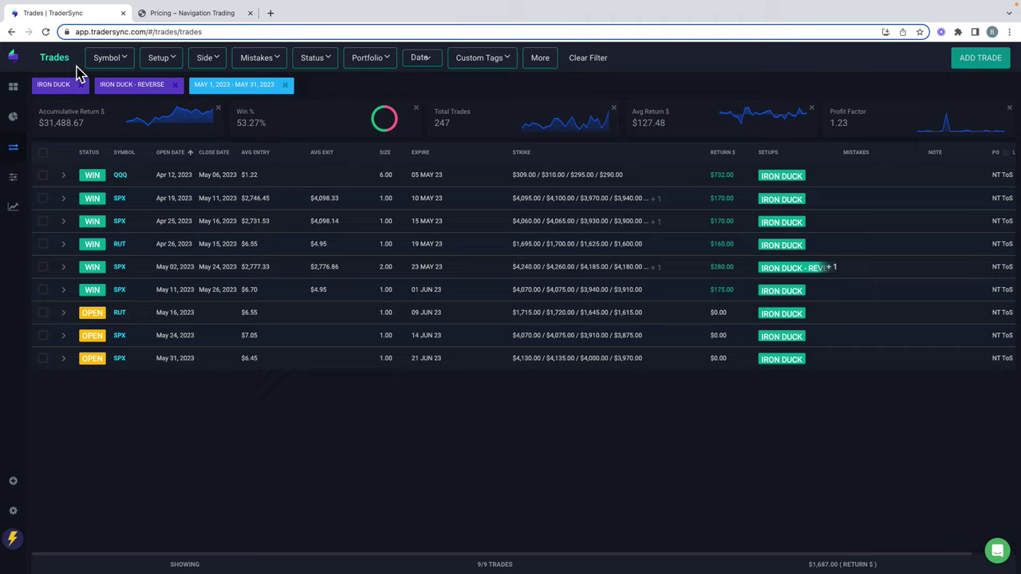
left_click(46, 32)
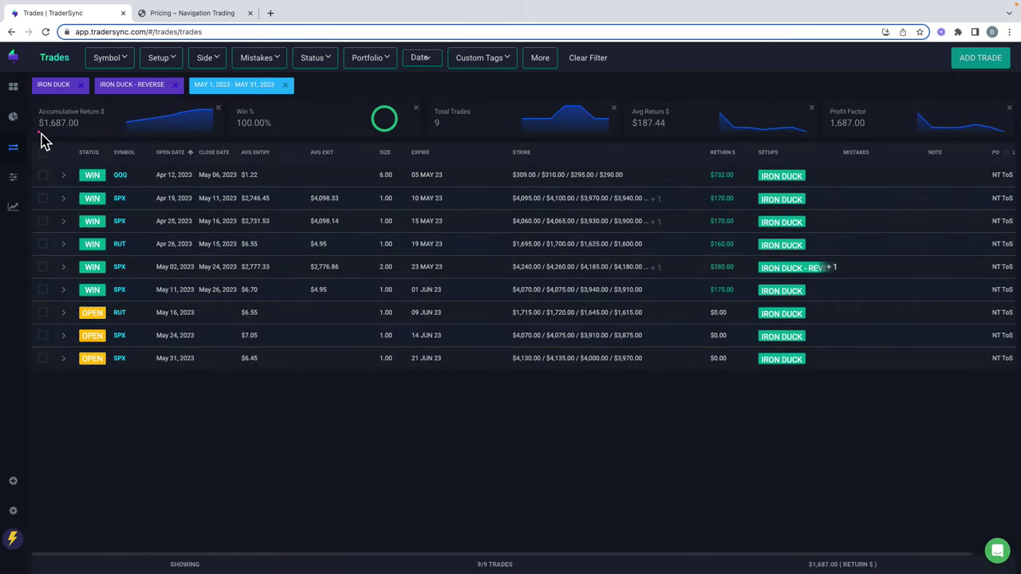
left_click_drag(41, 133, 77, 133)
Step: Replace the Iron Duck setups with the NTT counter-trend, BTD, C-BTD and Johnny Cash setups
left_click(171, 59)
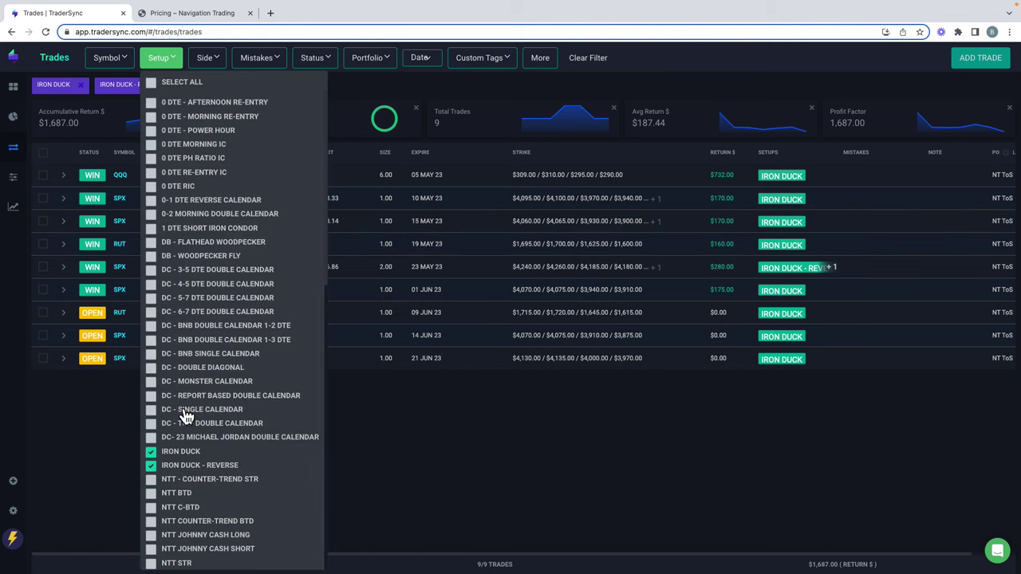
left_click(159, 465)
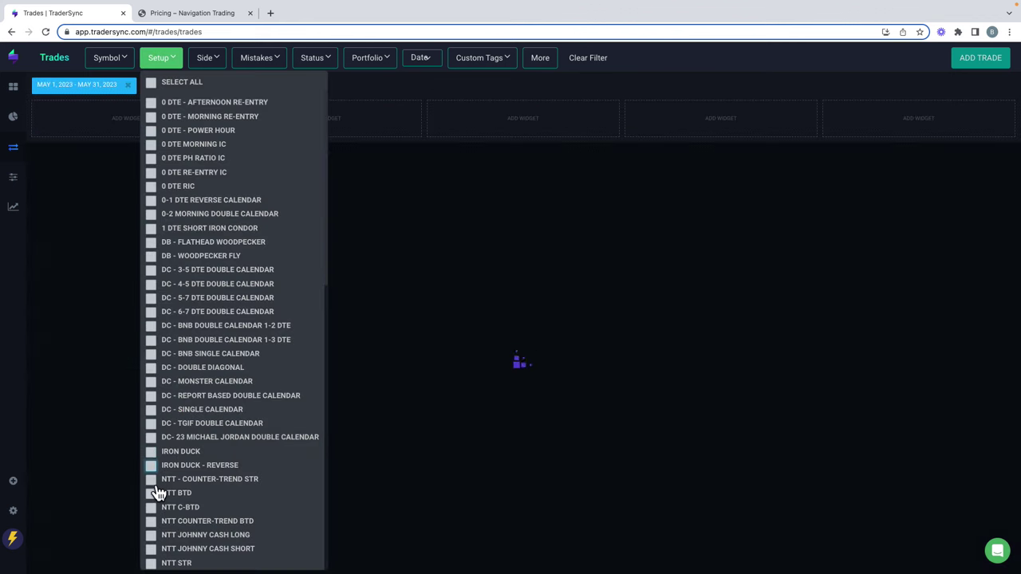
left_click(156, 482)
left_click(156, 493)
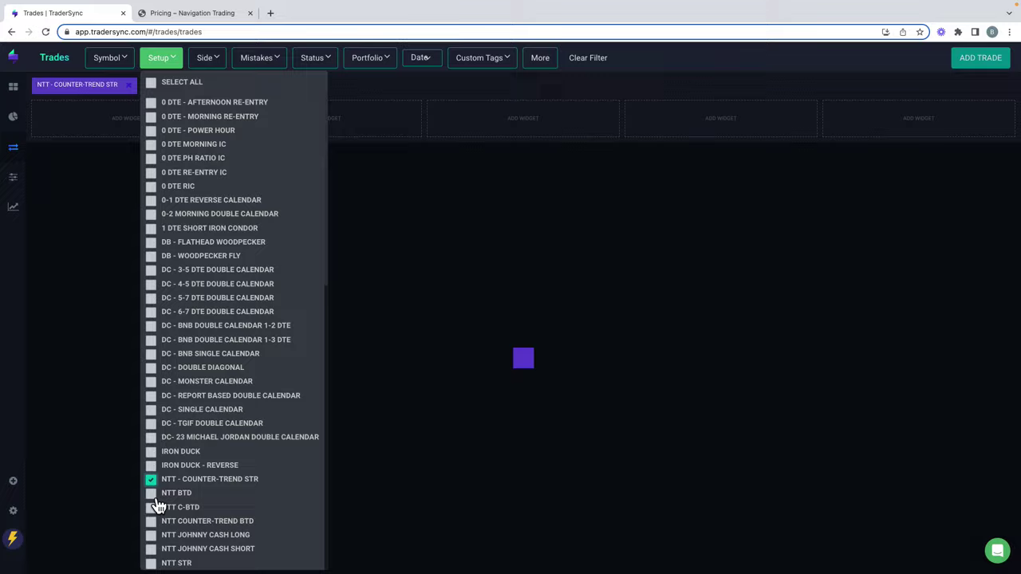
left_click(156, 521)
left_click(151, 535)
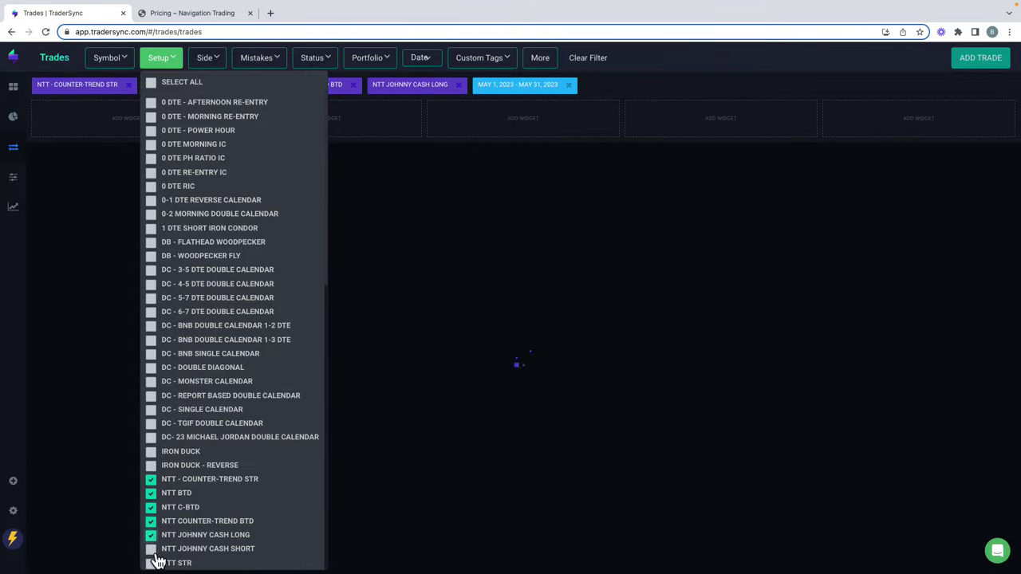
left_click(151, 562)
scroll(212, 530, "down", 1)
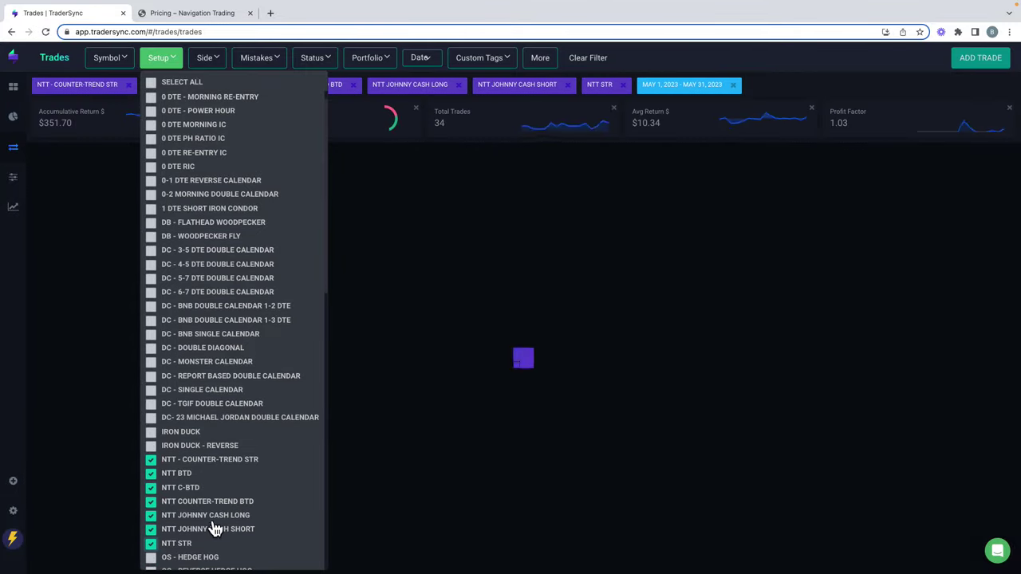
Step: Reload the trades page, then add NTT STR to the setup filter
left_click(46, 32)
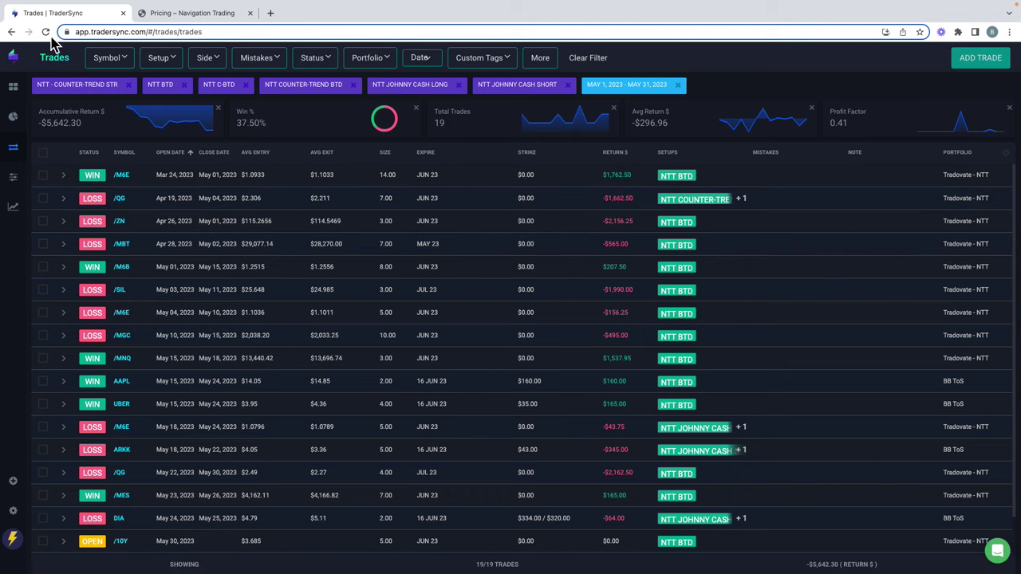
left_click(46, 31)
left_click(180, 64)
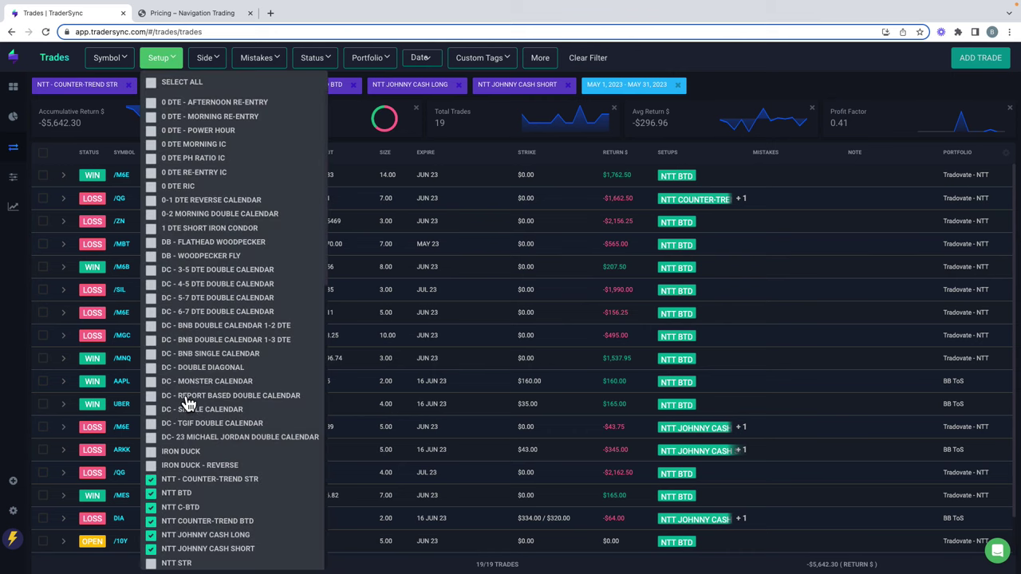
scroll(192, 405, "down", 1)
left_click(152, 547)
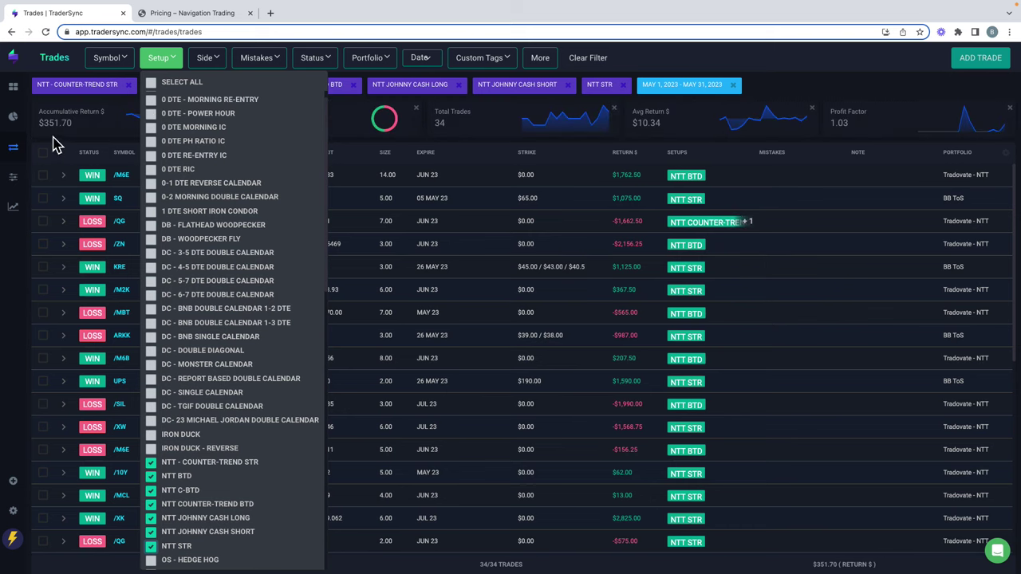
left_click(51, 142)
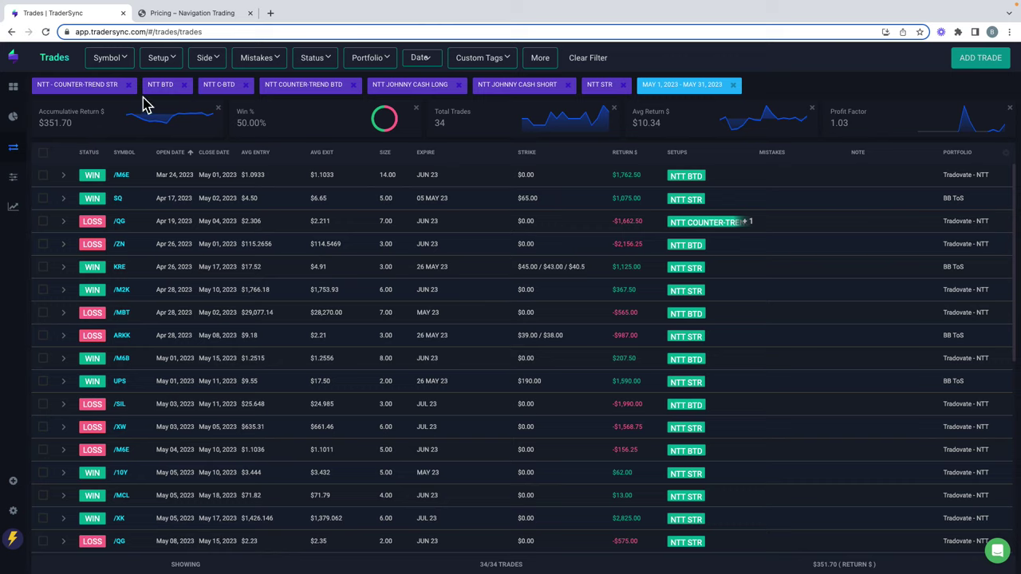
Step: Remove the NTT setups (BTD, Johnny Cash Long/Short, STR) from the Setup filter
left_click(180, 72)
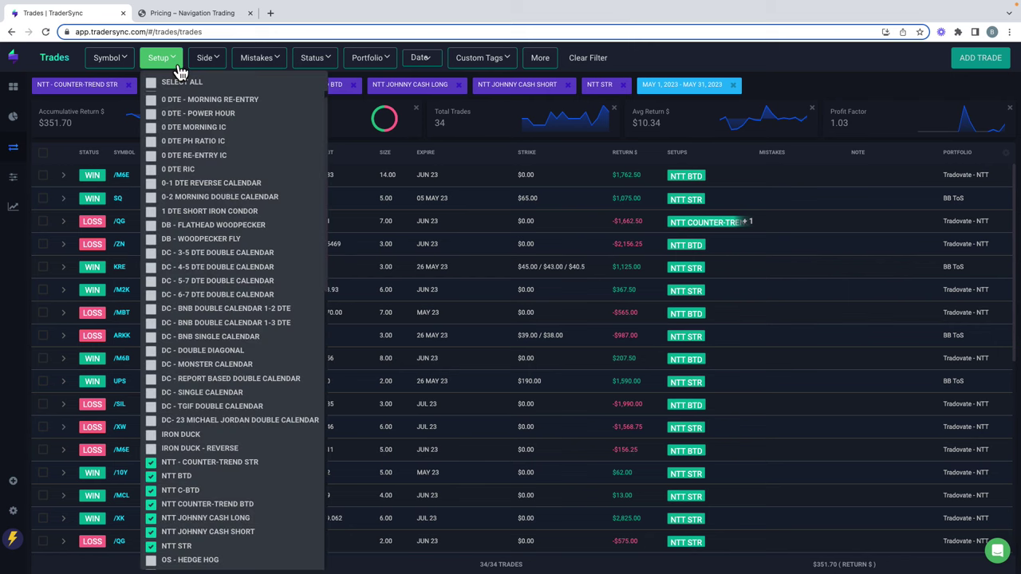
left_click(159, 476)
left_click(161, 504)
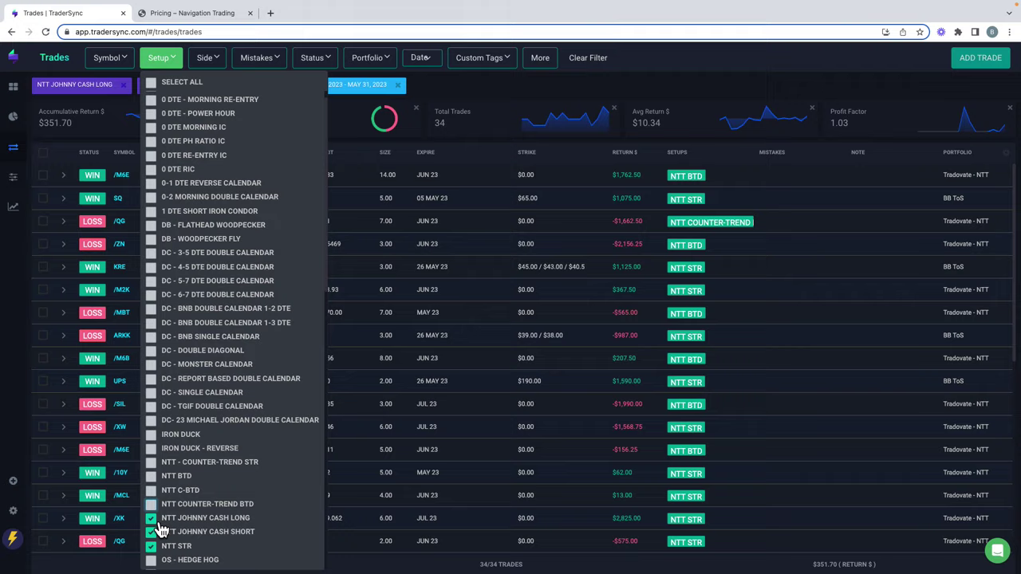
left_click(159, 519)
left_click(159, 532)
left_click(152, 546)
Step: Add the OS hedge hog, short strangle and volatility contraction setups, then mark 66.67% wins and 32 trades
scroll(198, 507, "down", 2)
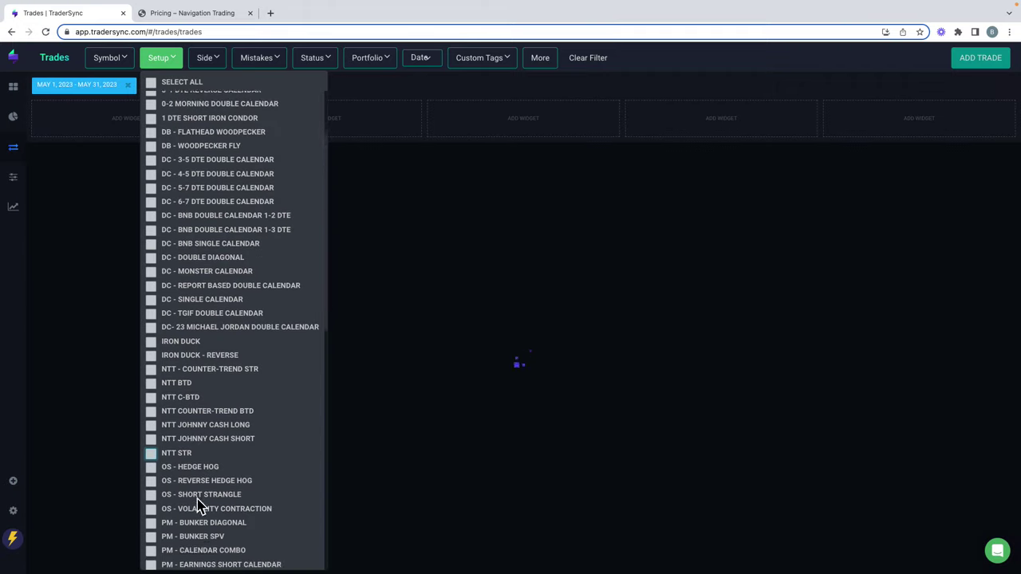
scroll(198, 508, "down", 1)
left_click(154, 443)
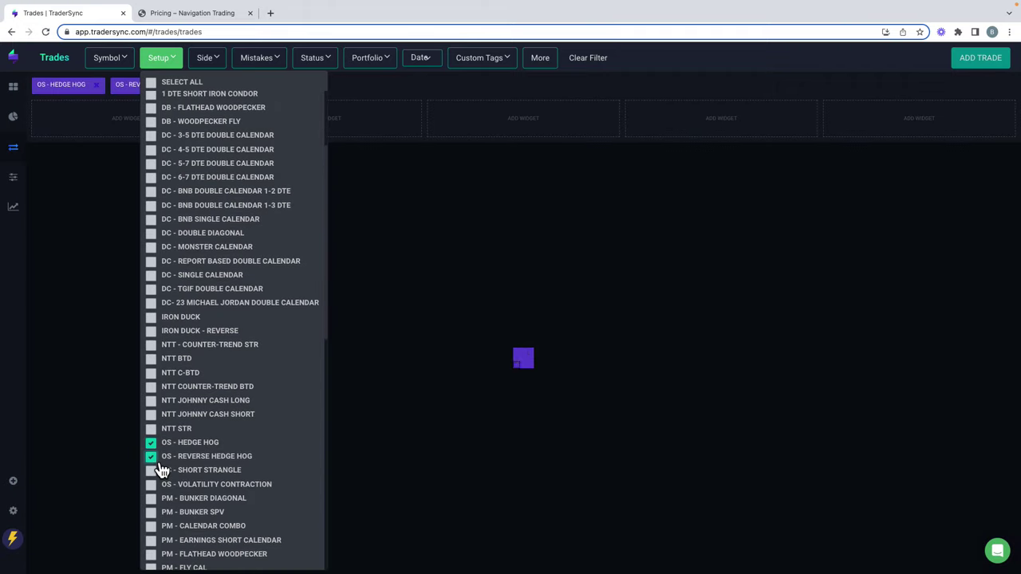
left_click(153, 470)
left_click(153, 484)
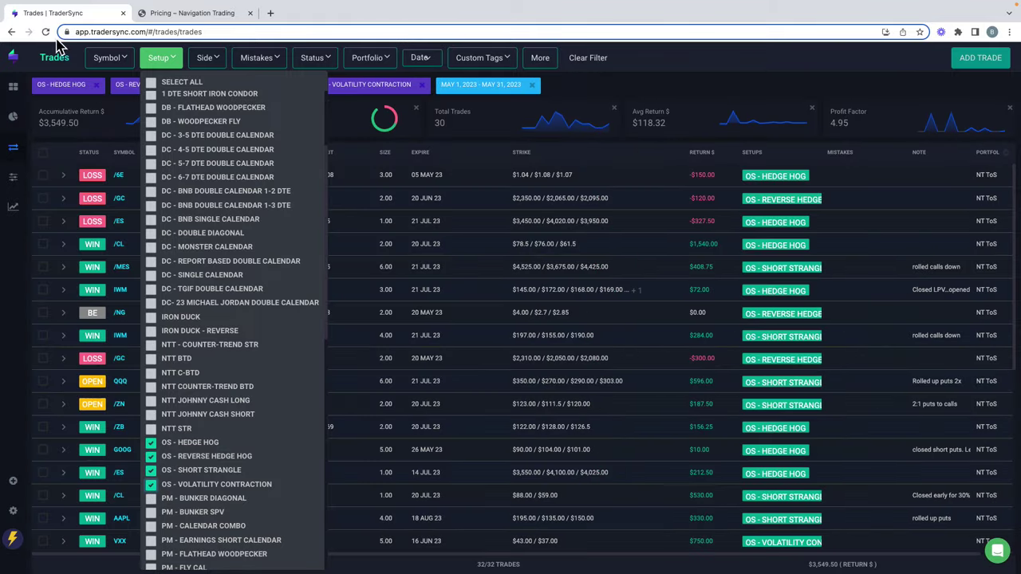
left_click(46, 33)
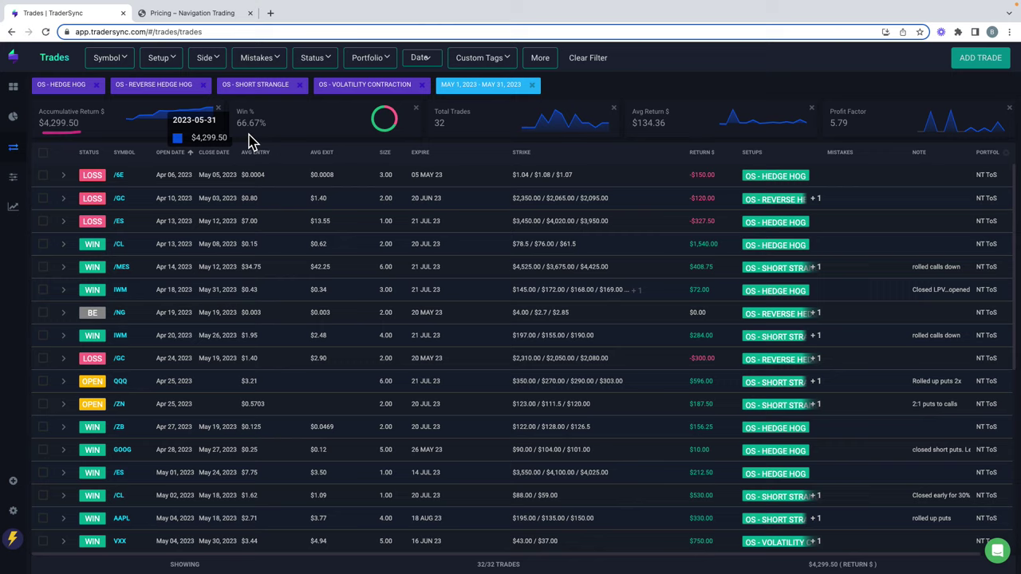
left_click_drag(232, 131, 244, 129)
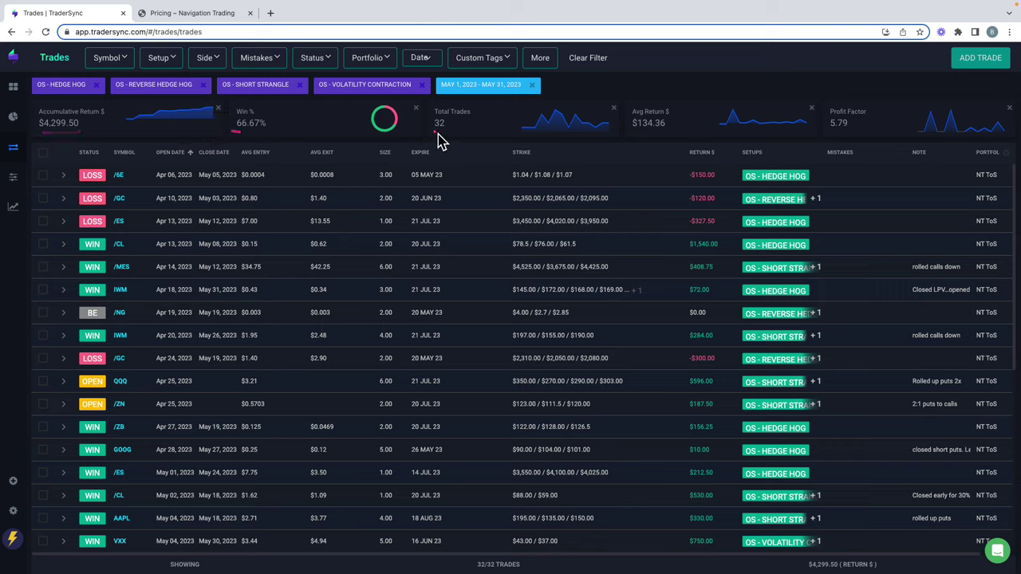
left_click_drag(436, 133, 444, 131)
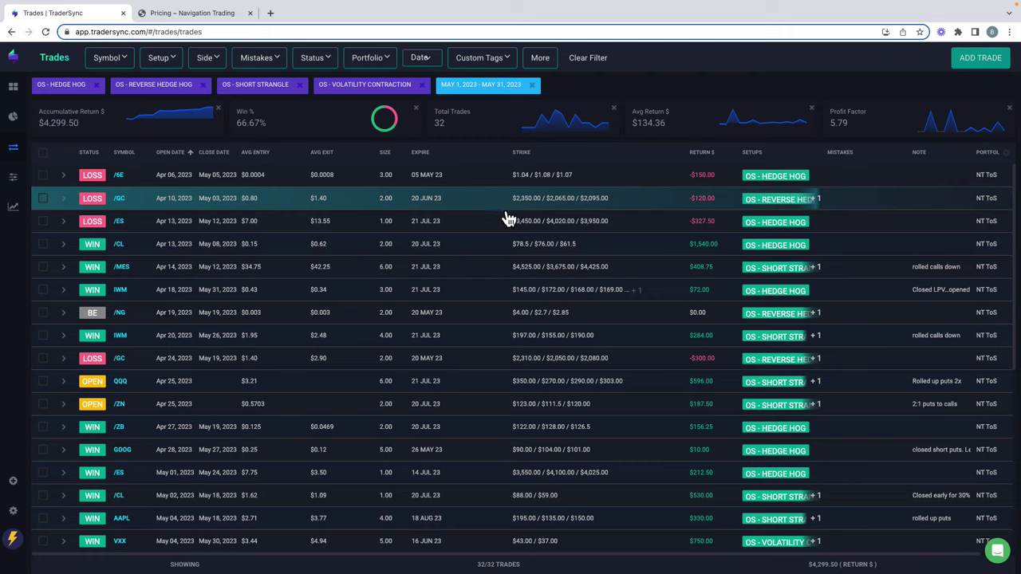
Step: Show the NavigationTrading pricing page, circle the Pro Membership plan, and scroll toward the strategy plans
left_click(194, 21)
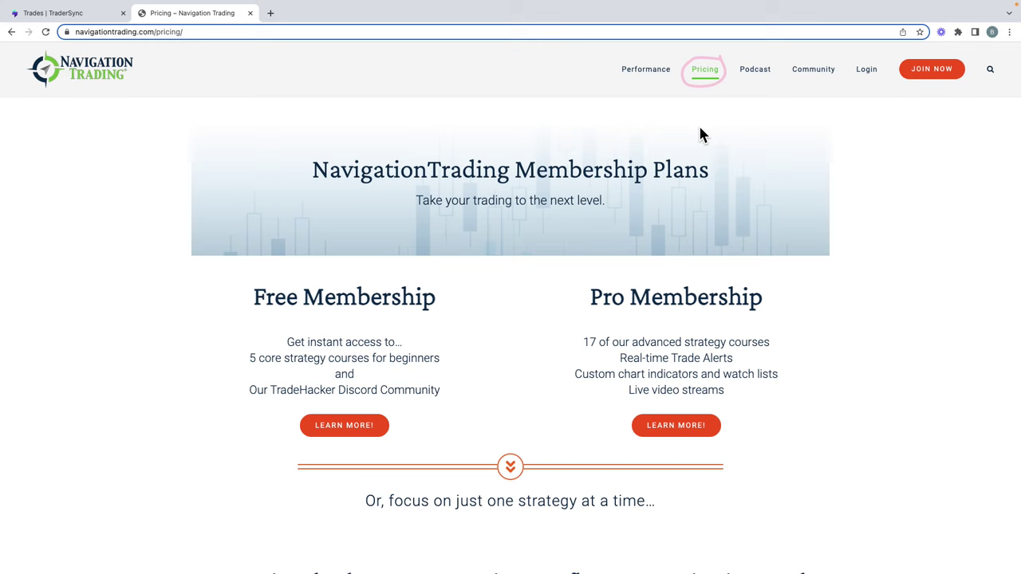
scroll(701, 134, "down", 1)
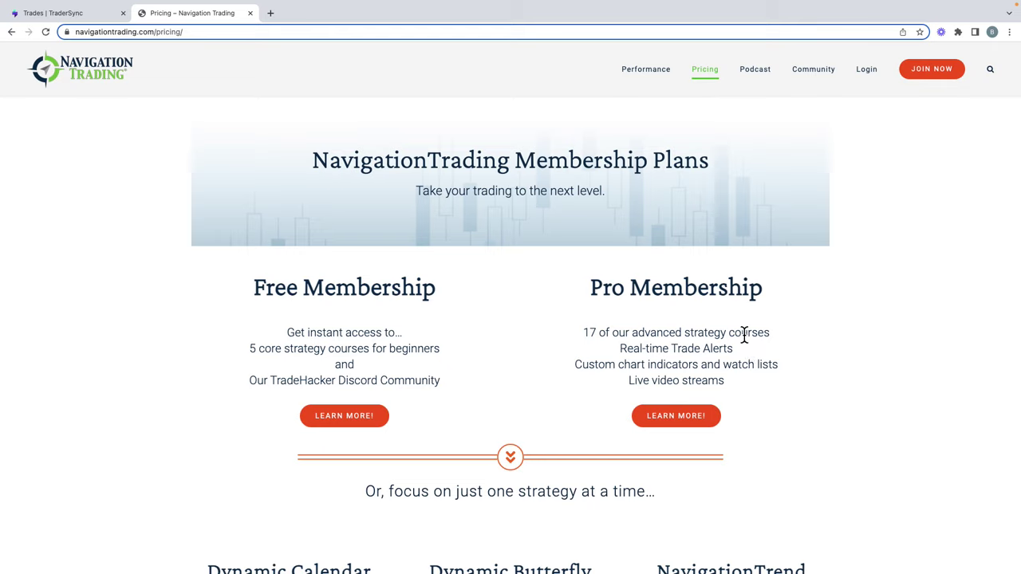
mouse_move(775, 289)
left_mouse_down()
mouse_move(611, 255)
mouse_move(761, 449)
mouse_move(772, 286)
left_mouse_up()
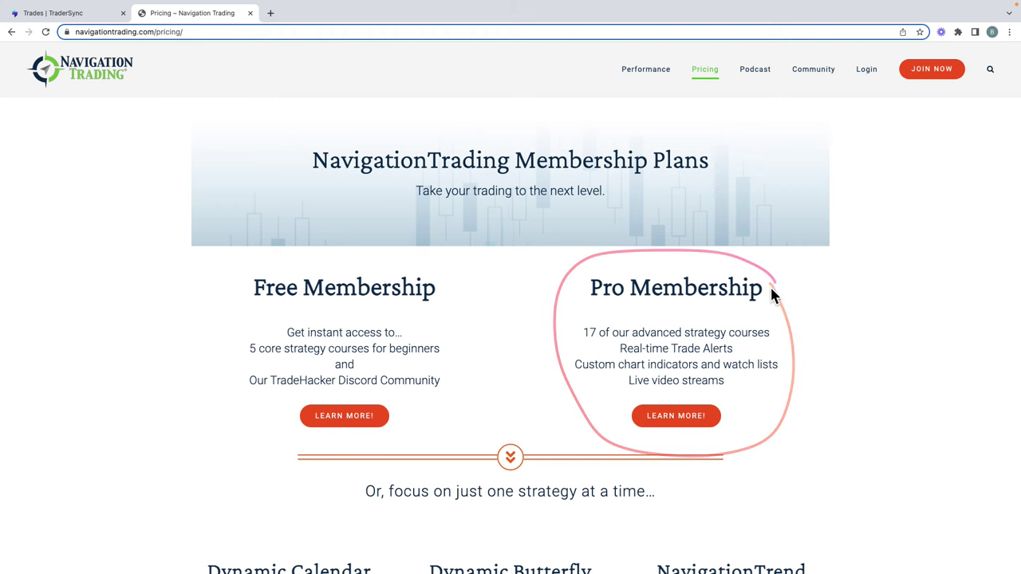
scroll(734, 327, "down", 2)
Step: Underline the Dynamic Calendar, Dynamic Butterfly and NTT strategy names and the 0 DTE Strategies feature
scroll(734, 327, "down", 2)
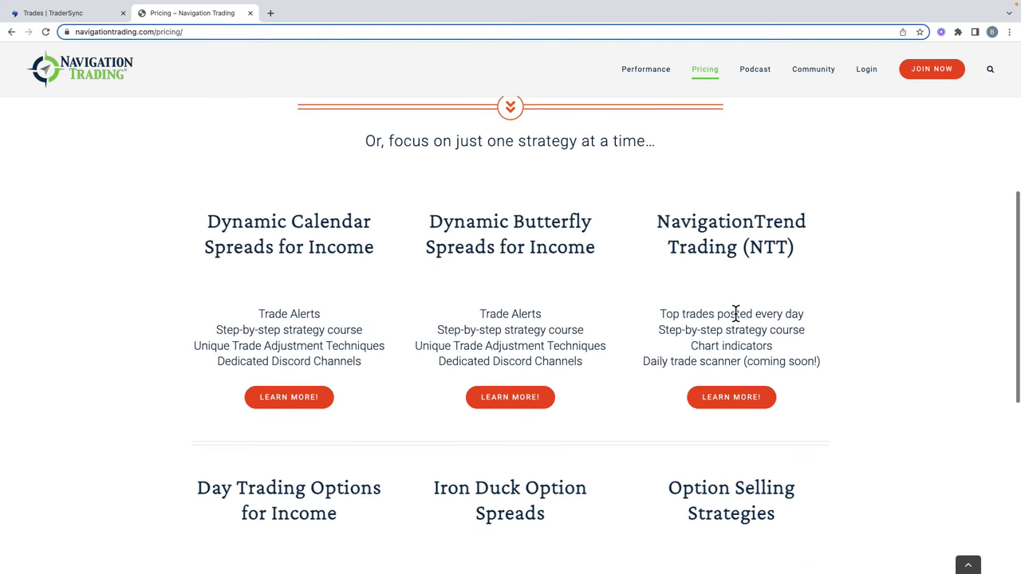
left_click_drag(403, 162, 714, 165)
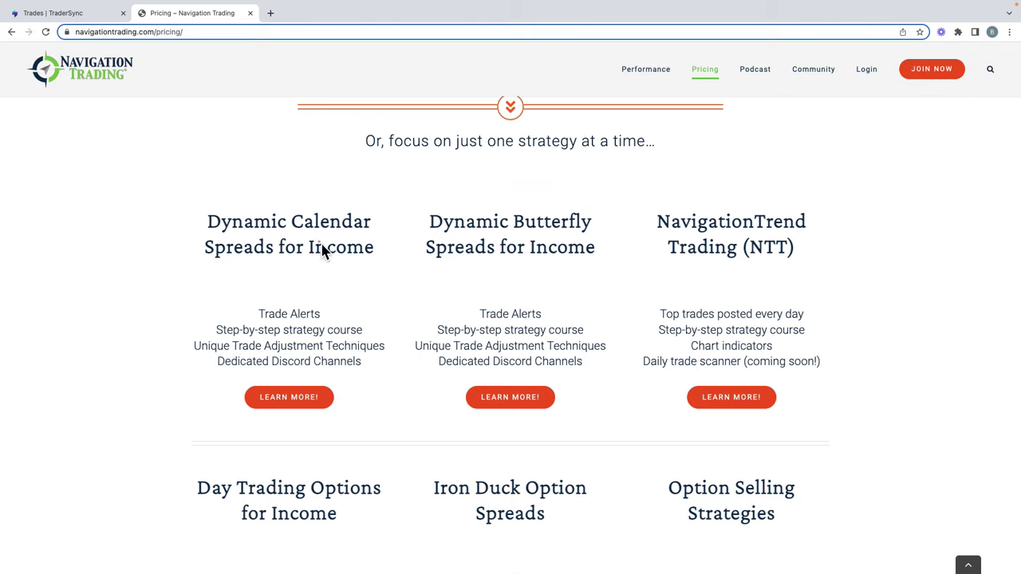
left_click_drag(301, 235, 351, 231)
left_click(336, 272)
left_click_drag(513, 235, 600, 236)
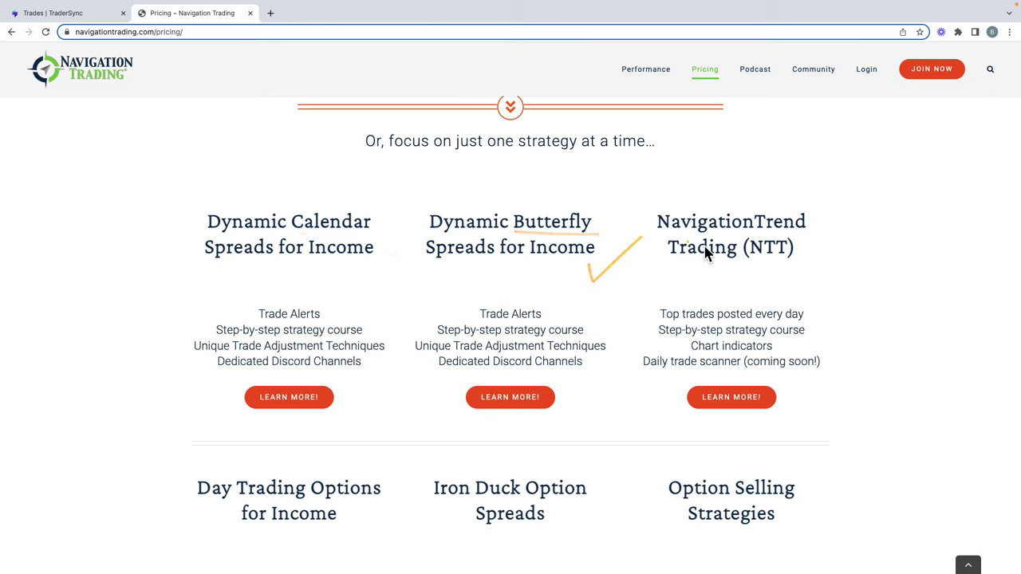
left_click_drag(683, 259, 844, 257)
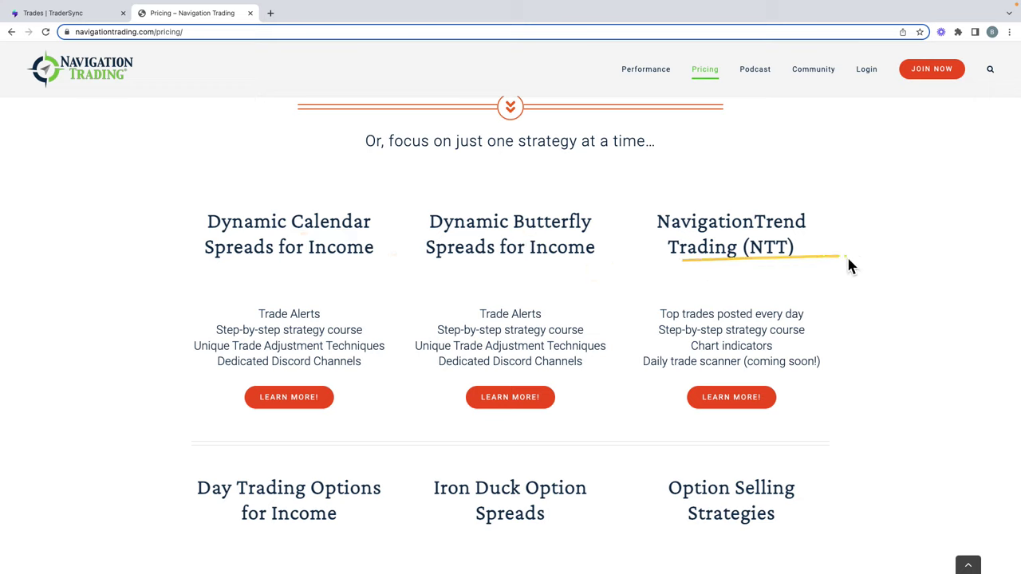
scroll(824, 262, "down", 3)
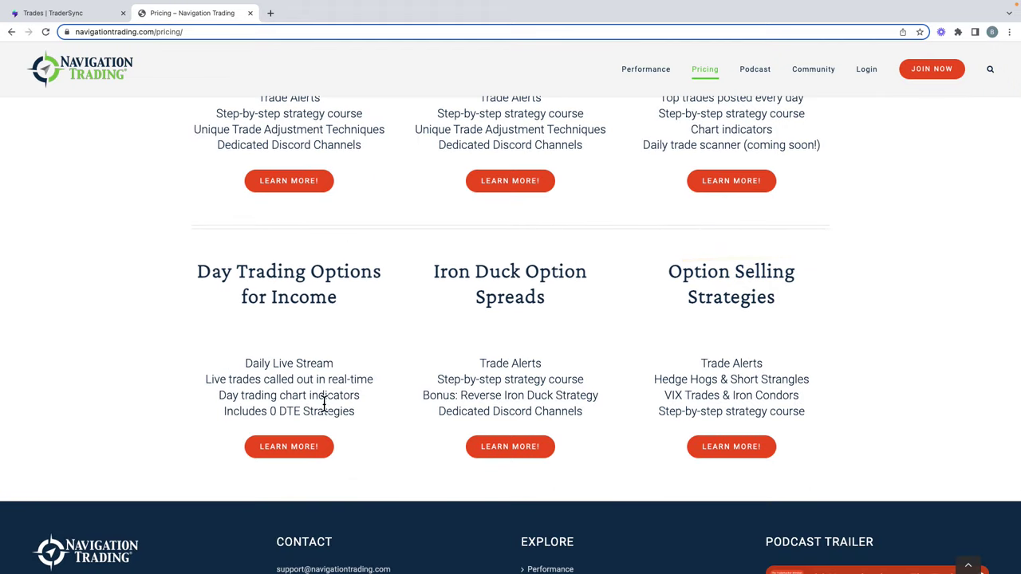
left_click_drag(273, 423, 330, 425)
Step: Scroll back up to the Membership Plans and circle the Pro Membership plan
scroll(486, 172, "up", 5)
scroll(606, 308, "up", 3)
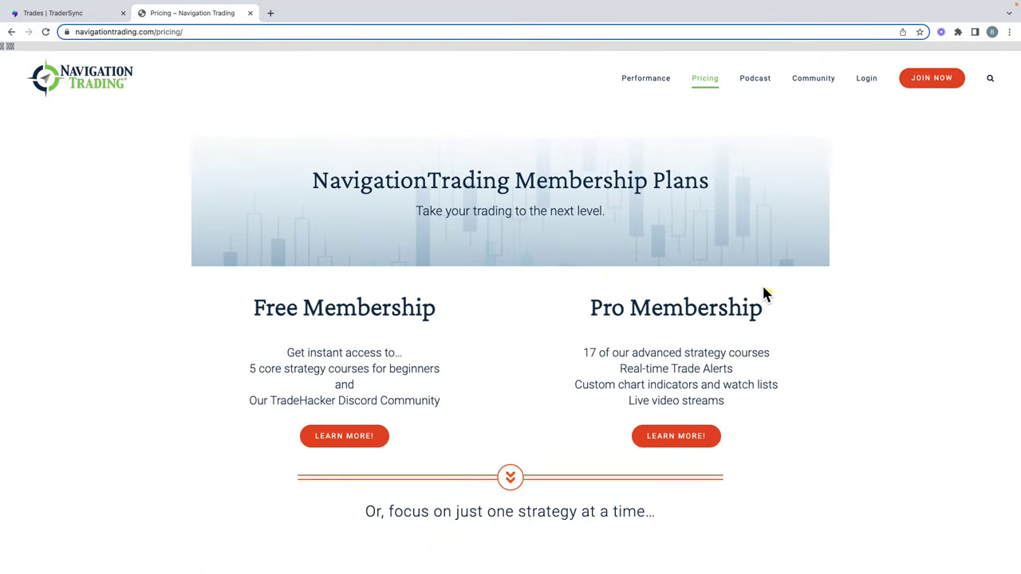
mouse_move(764, 289)
left_mouse_down()
mouse_move(756, 414)
mouse_move(734, 257)
left_mouse_up()
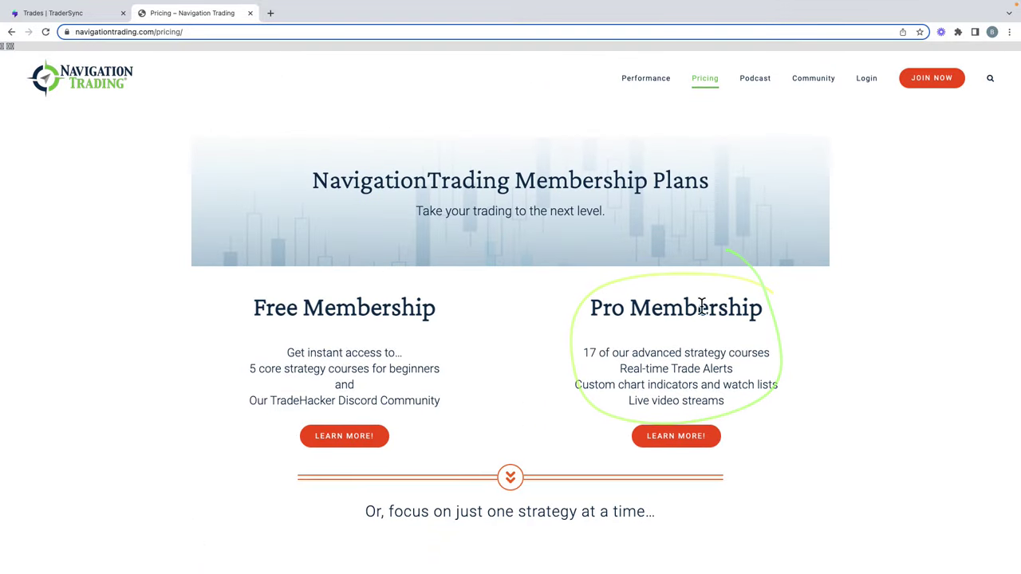